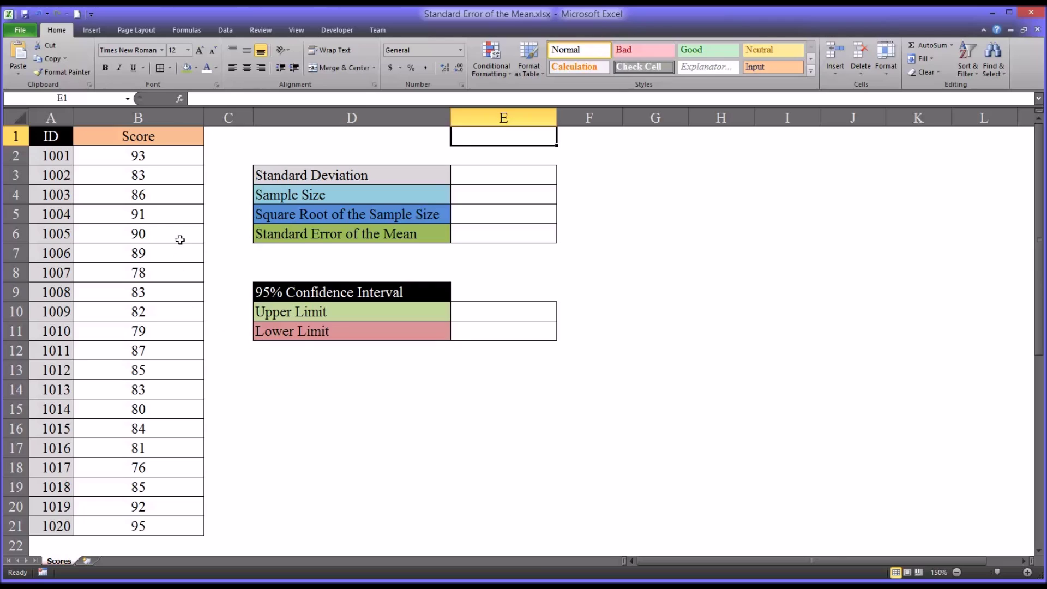
# Review the IDs in A2:A21 and the corresponding scores in B2:B21.
pyautogui.click(53, 144)
pyautogui.hotkey('ctrl', 'space')
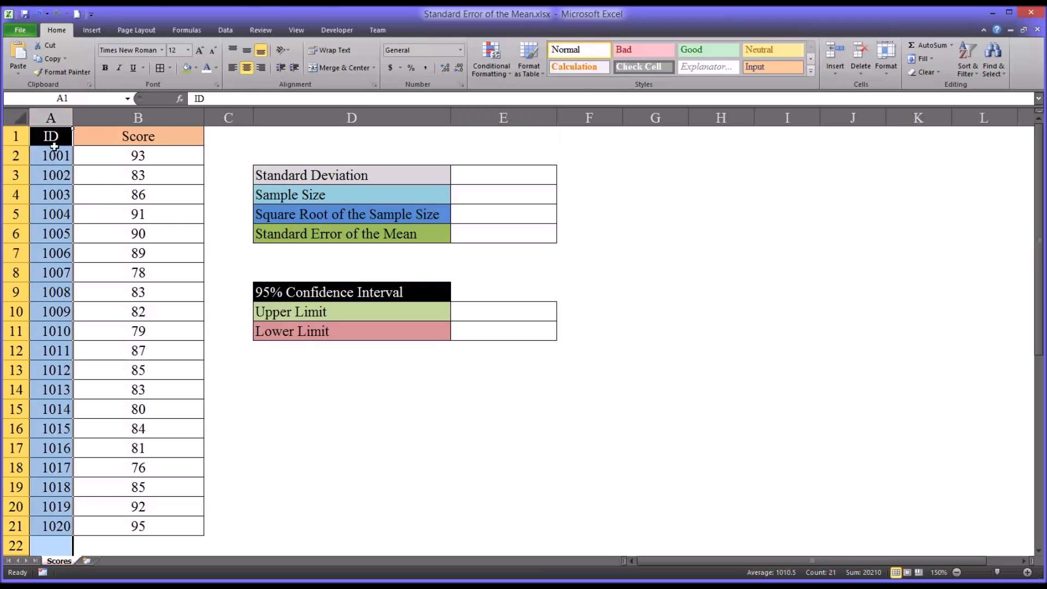
pyautogui.click(50, 159)
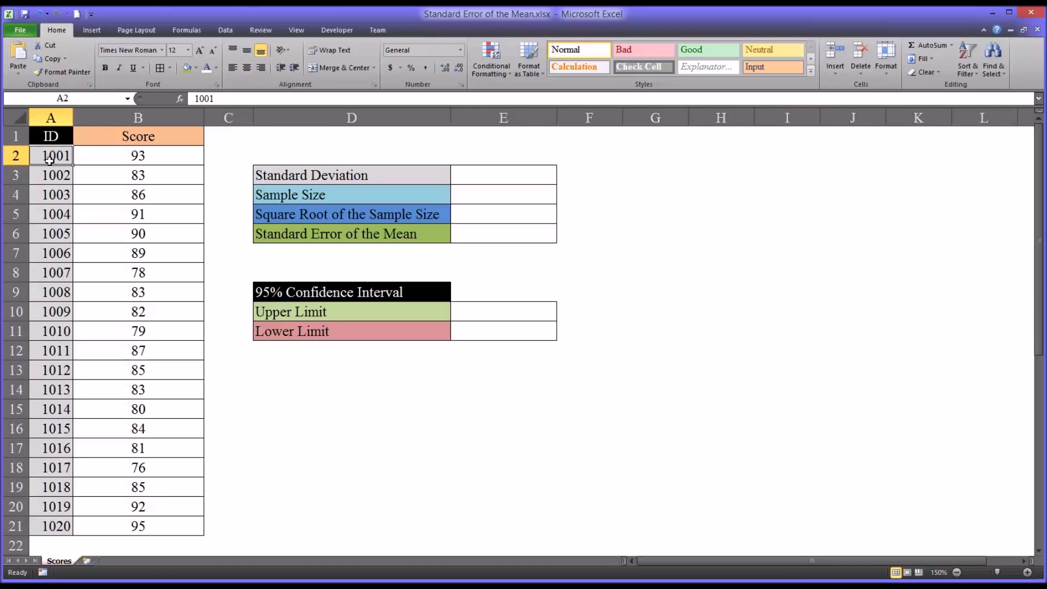
pyautogui.moveTo(49, 161); pyautogui.dragTo(66, 525)
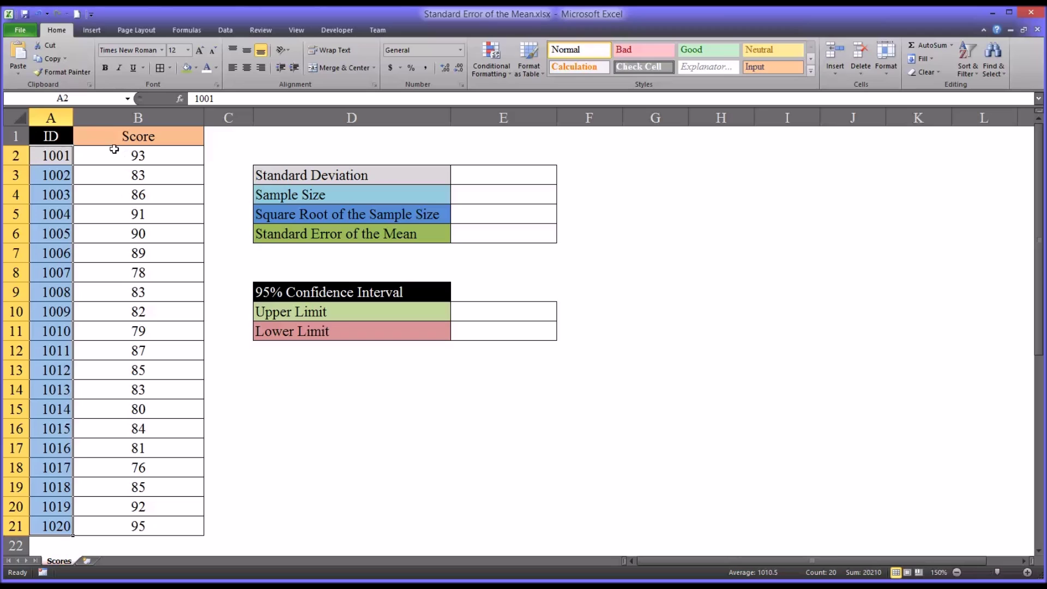
pyautogui.click(117, 118)
pyautogui.click(110, 158)
pyautogui.moveTo(111, 158); pyautogui.dragTo(119, 522)
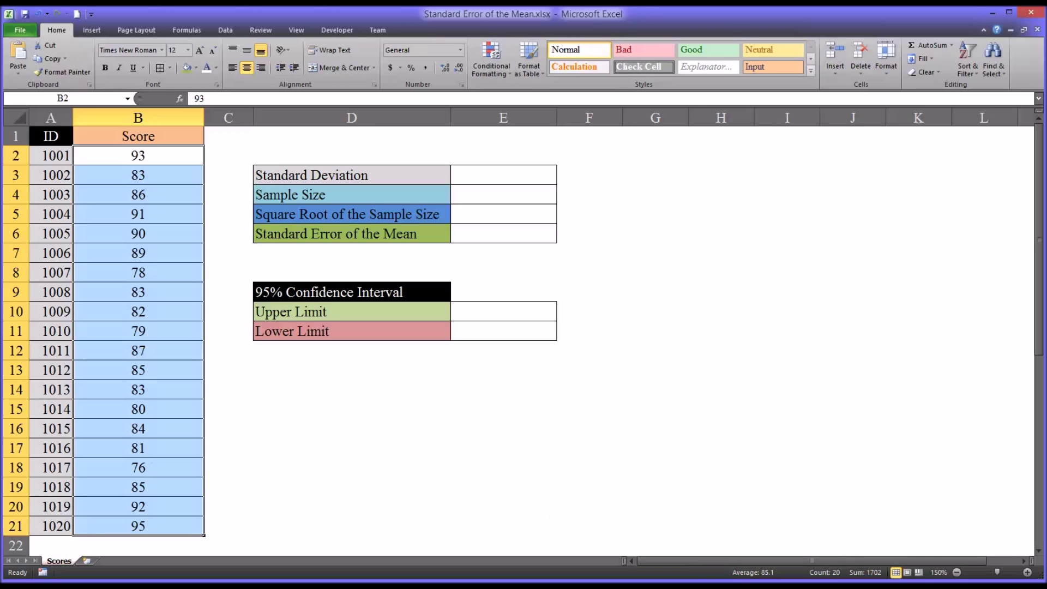
pyautogui.click(159, 158)
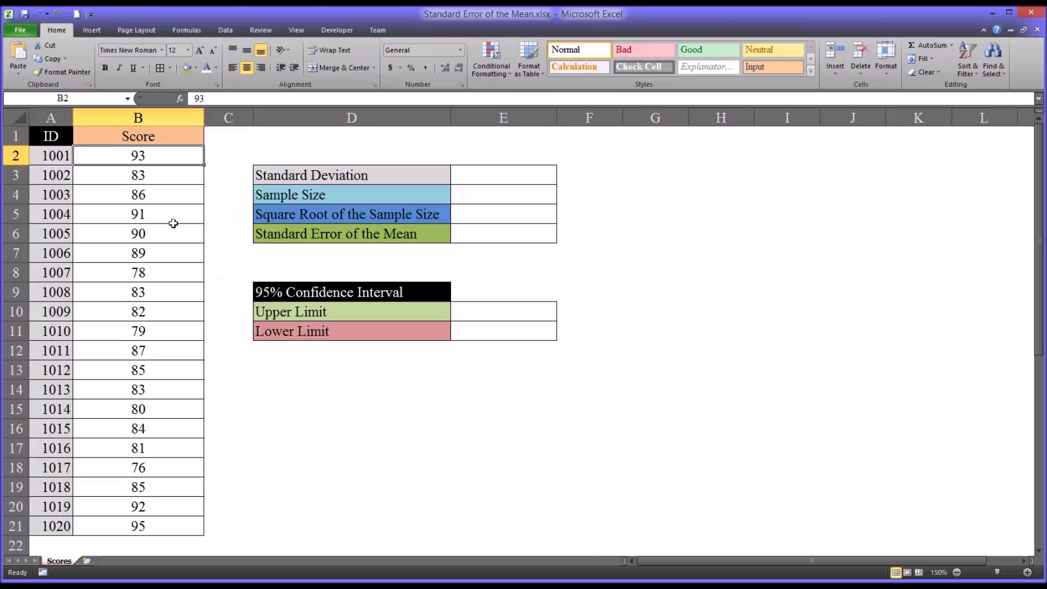
pyautogui.moveTo(157, 159); pyautogui.dragTo(138, 525)
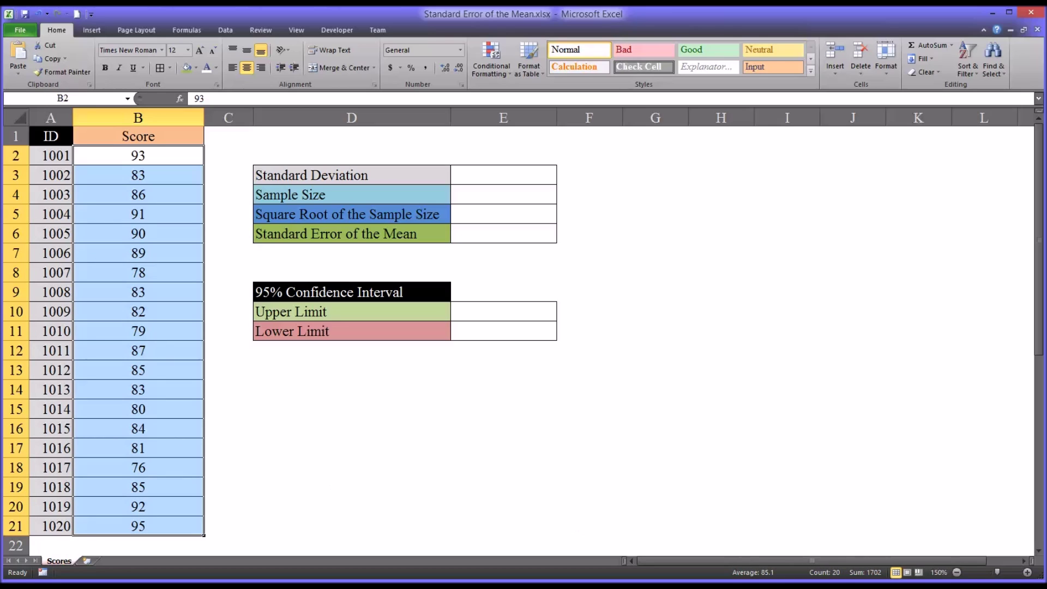
# Examine the Standard Deviation row and the score range B2:B21 that it is based on.
pyautogui.click(481, 180)
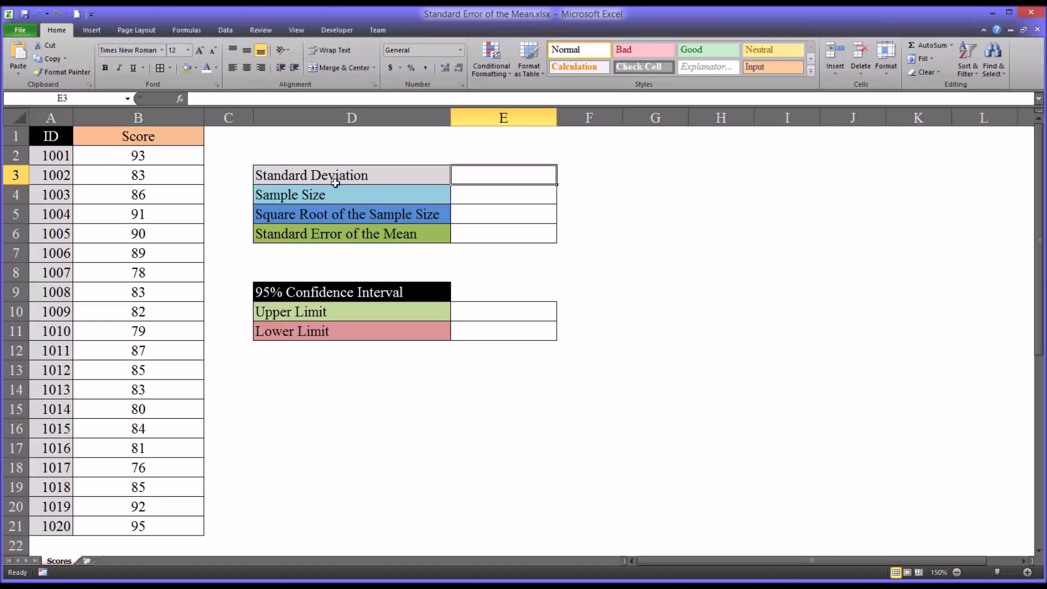
pyautogui.click(396, 175)
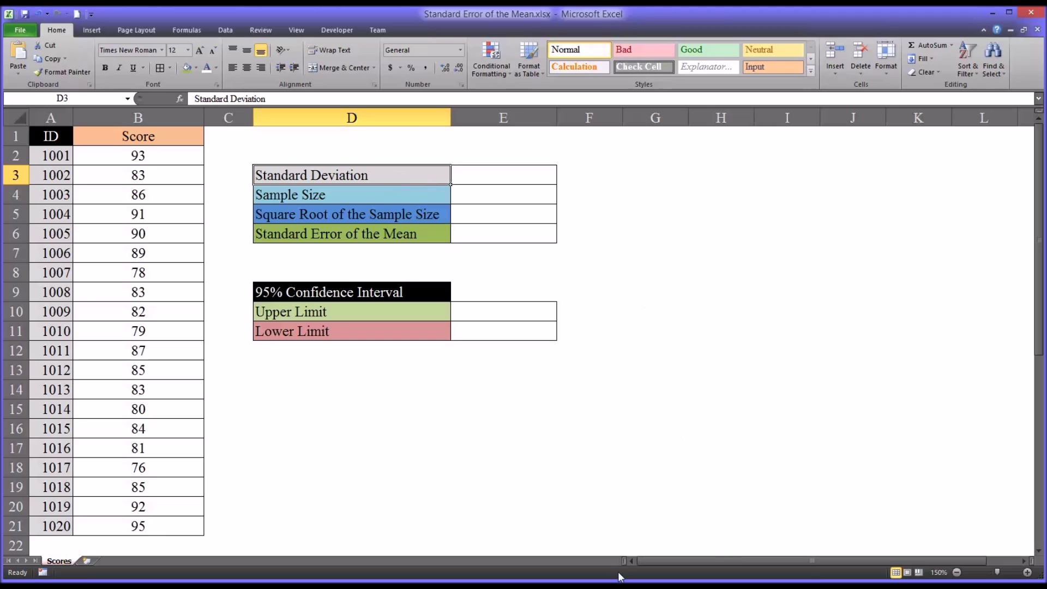
pyautogui.moveTo(168, 157)
pyautogui.mouseDown()
pyautogui.moveTo(171, 344)
pyautogui.moveTo(159, 484)
pyautogui.moveTo(144, 523)
pyautogui.moveTo(167, 164)
pyautogui.mouseUp()
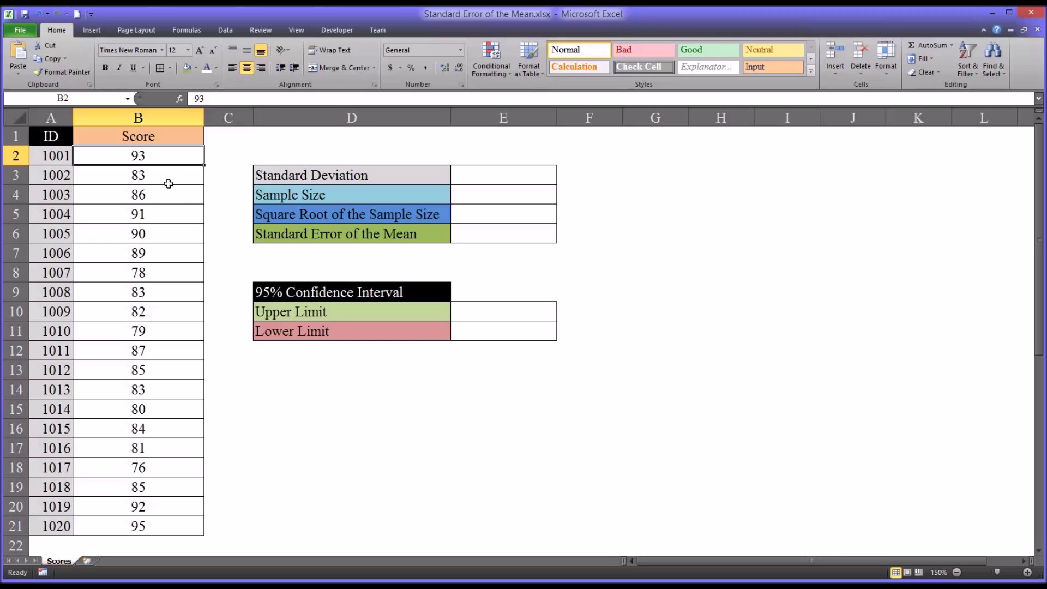
pyautogui.moveTo(153, 159); pyautogui.dragTo(147, 521)
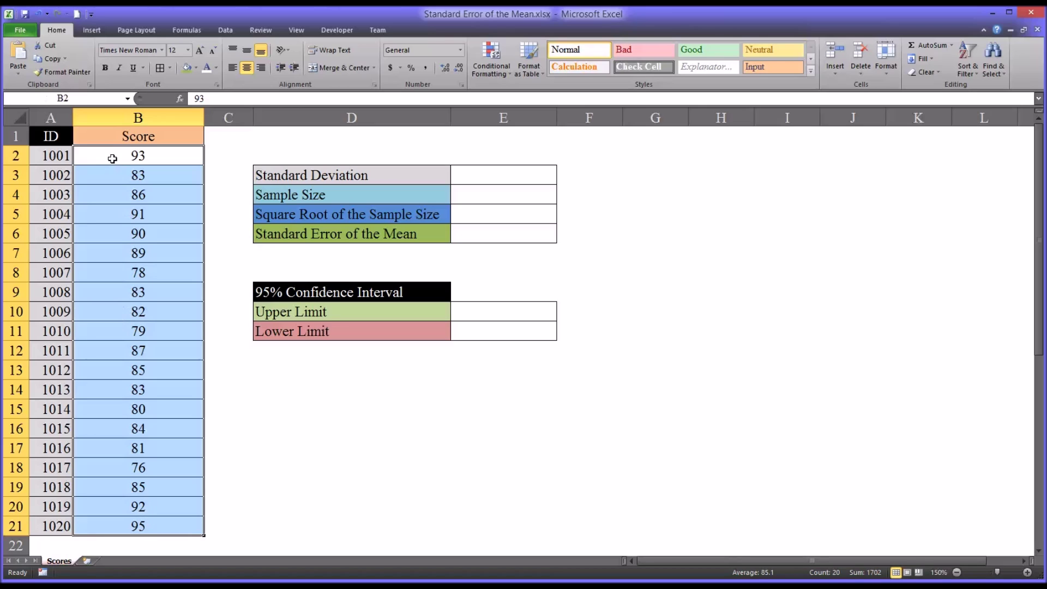
pyautogui.click(129, 143)
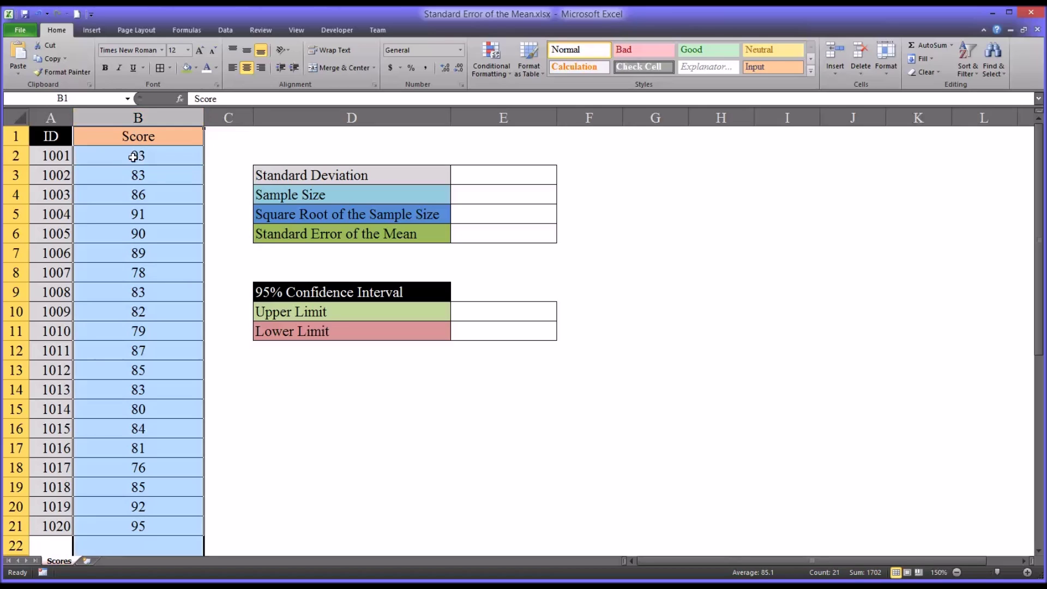
pyautogui.click(125, 157)
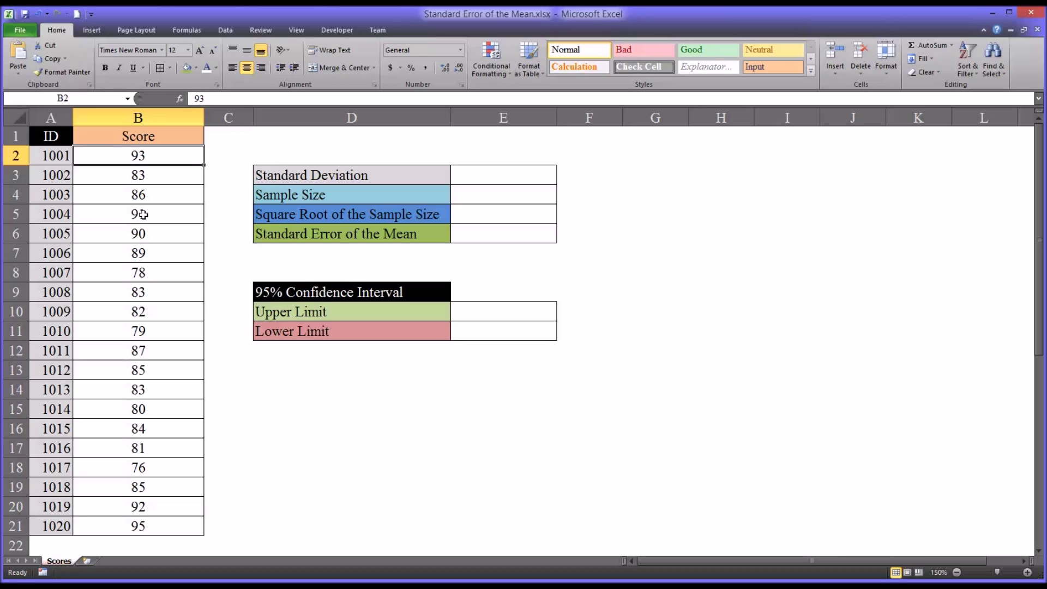
pyautogui.click(472, 177)
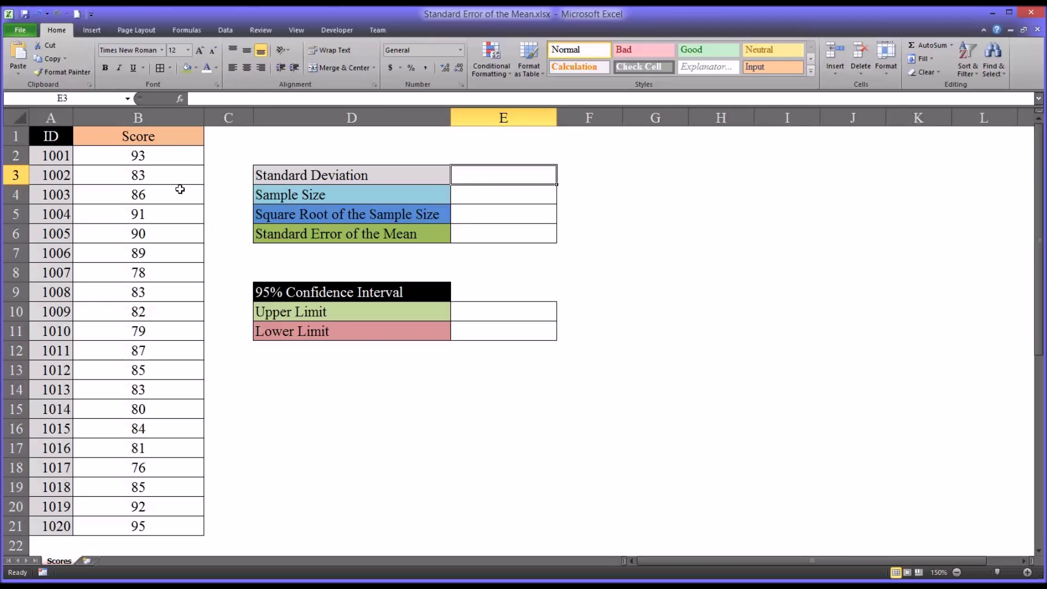
pyautogui.moveTo(153, 157); pyautogui.dragTo(131, 523)
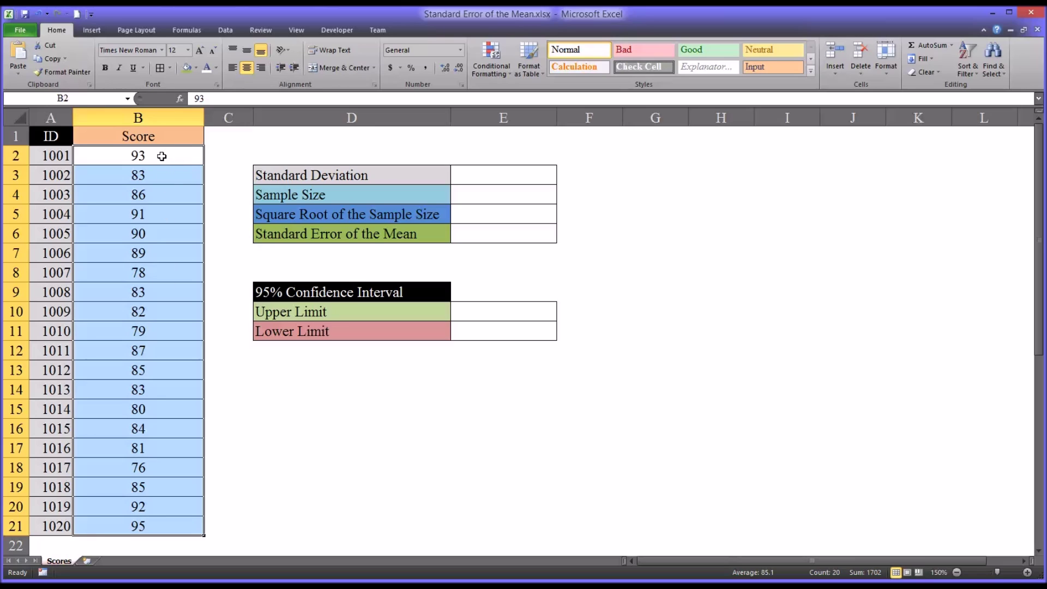
# Calculate the sample standard deviation of the scores in cell E3 with =STDEV.S(B2:B21).
pyautogui.click(479, 177)
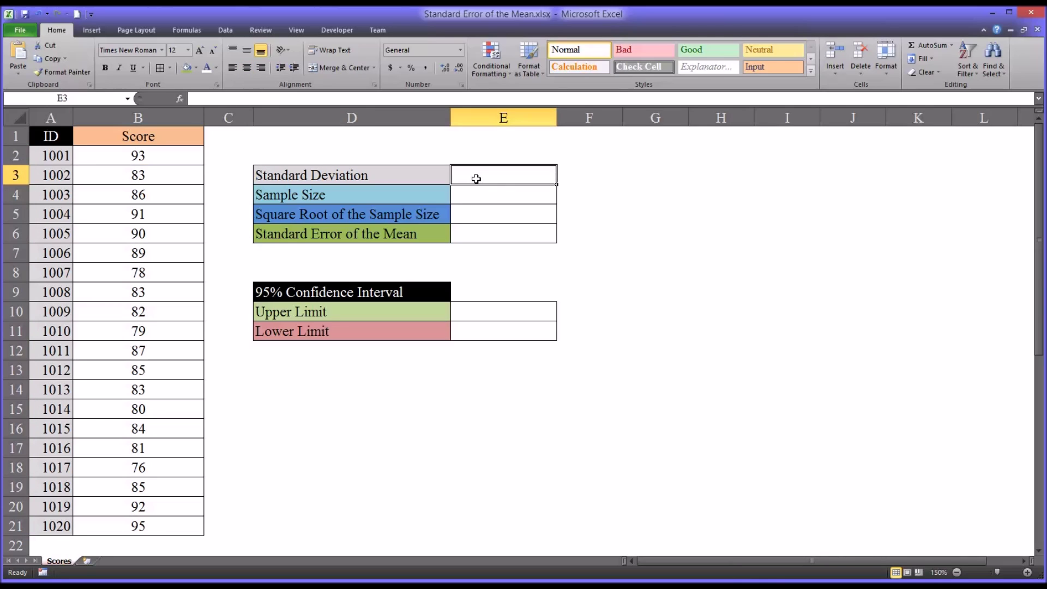
pyautogui.write('=st')
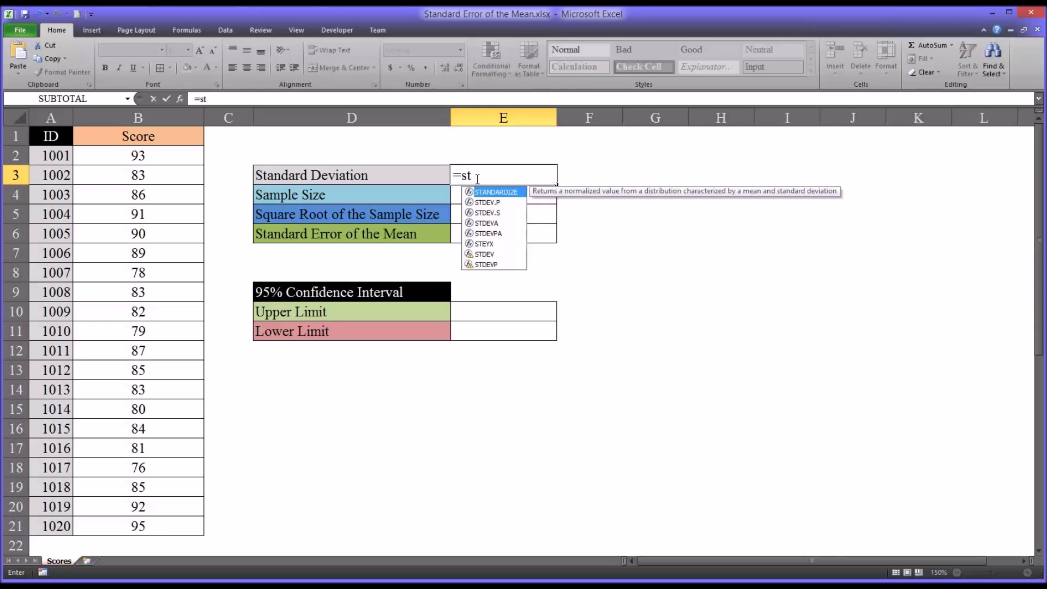
pyautogui.write('dev.s')
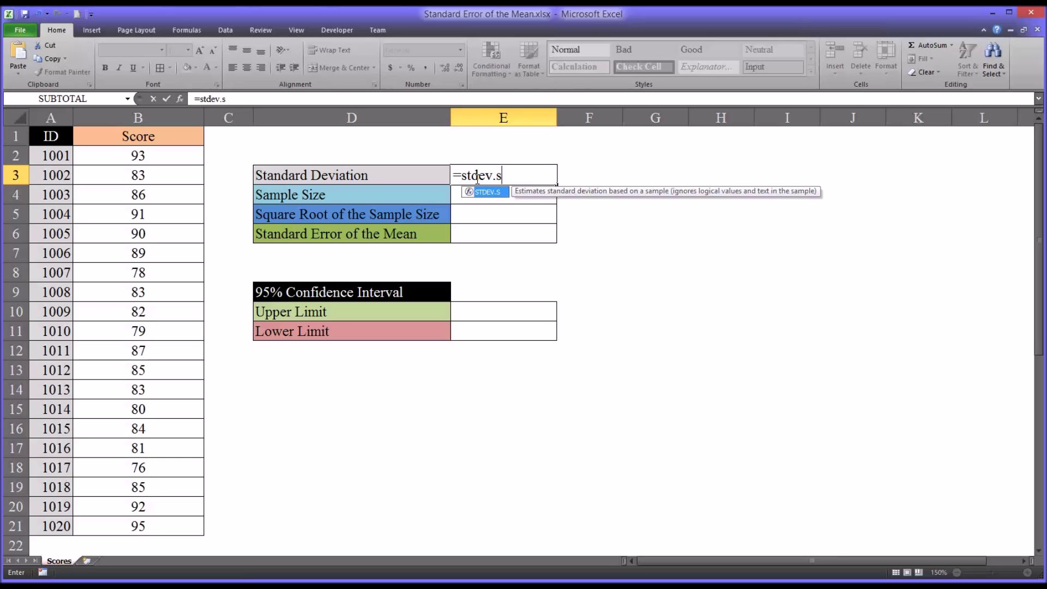
pyautogui.write('(')
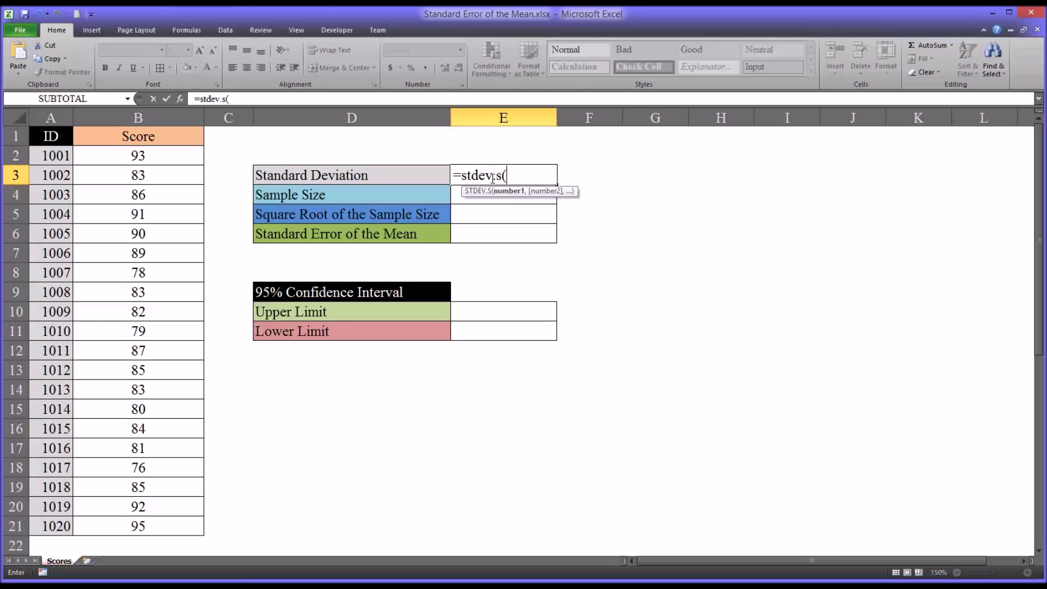
pyautogui.moveTo(156, 157); pyautogui.dragTo(150, 526)
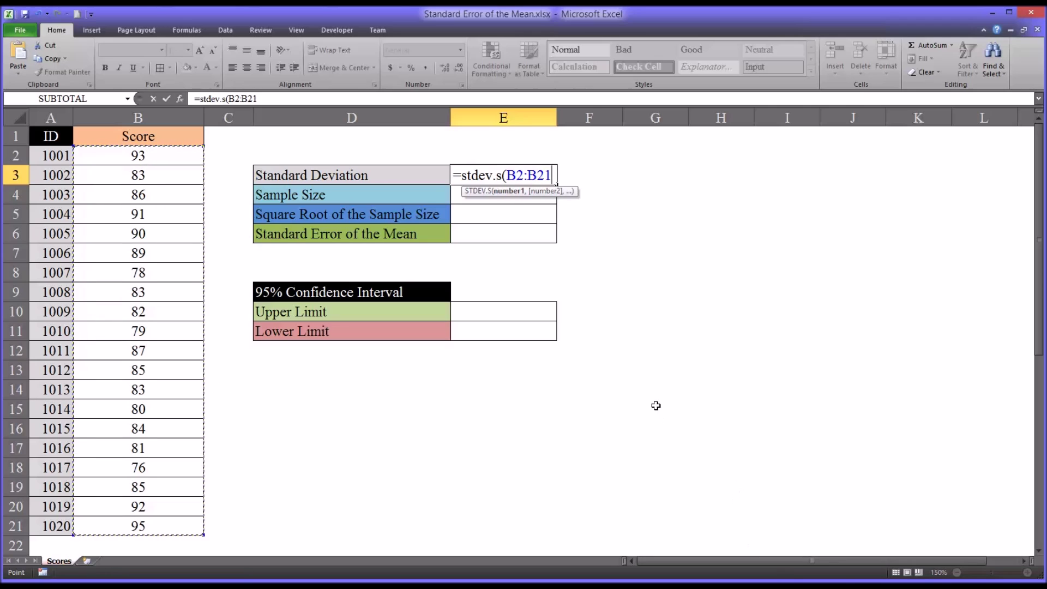
pyautogui.press('Return')
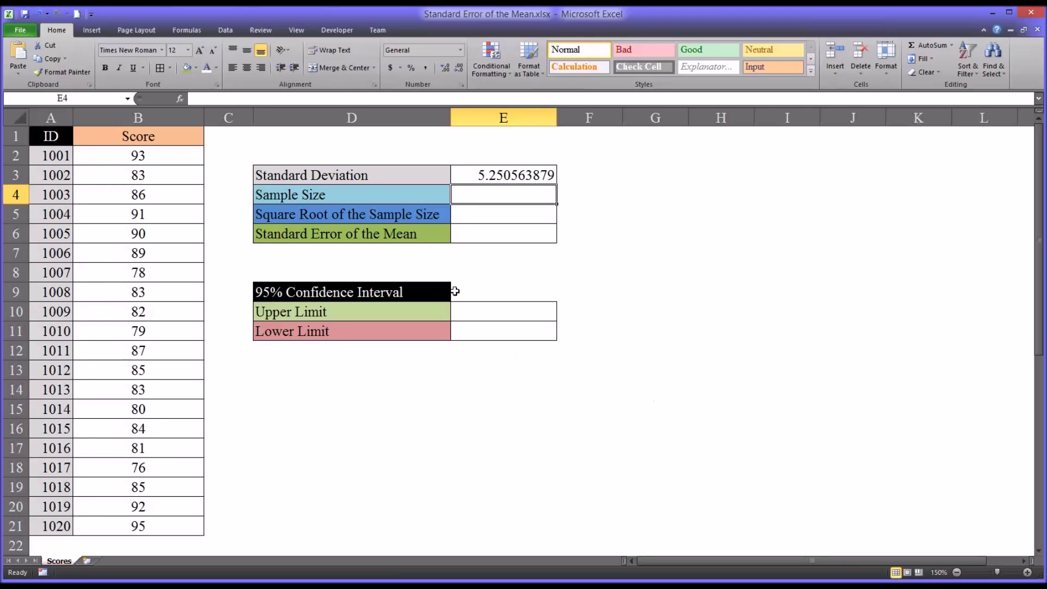
pyautogui.click(480, 175)
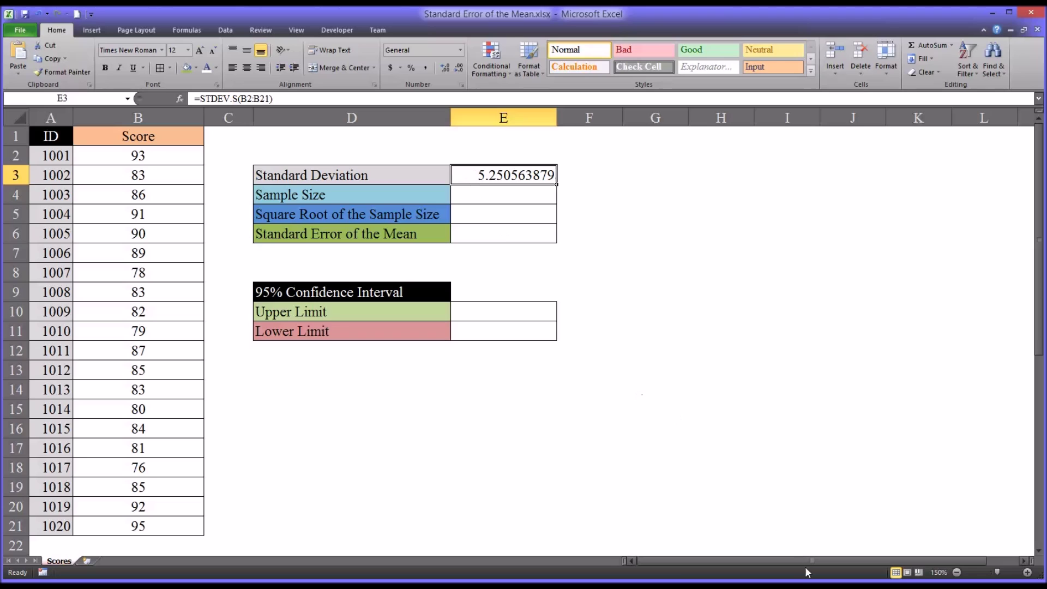
# Examine the scores in B2:B21 alongside the Standard Deviation, Sample Size and Standard Error of the Mean rows.
pyautogui.moveTo(174, 157)
pyautogui.mouseDown()
pyautogui.moveTo(158, 517)
pyautogui.moveTo(163, 154)
pyautogui.mouseUp()
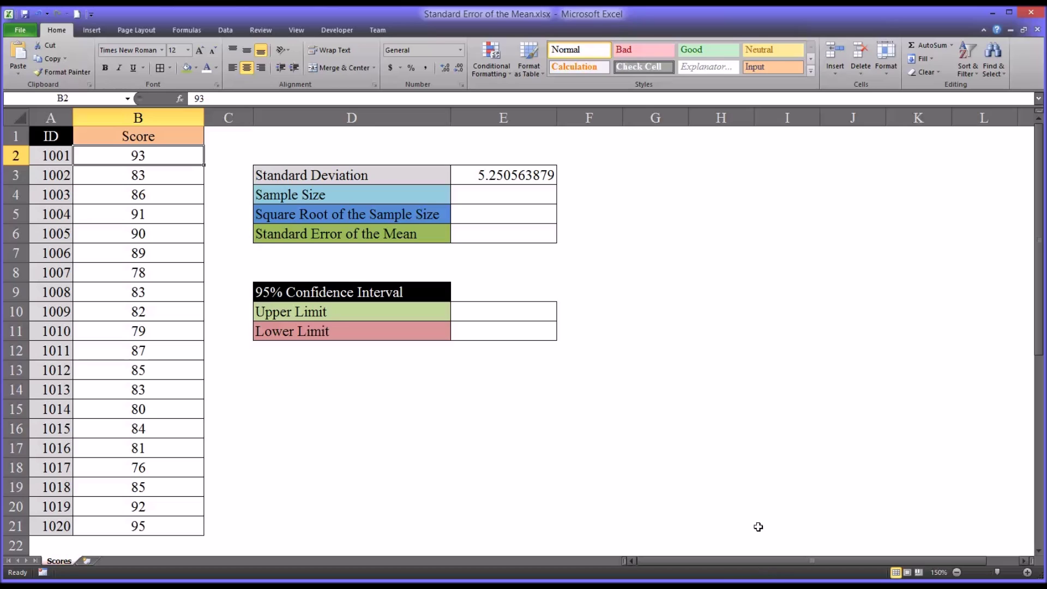
pyautogui.click(433, 237)
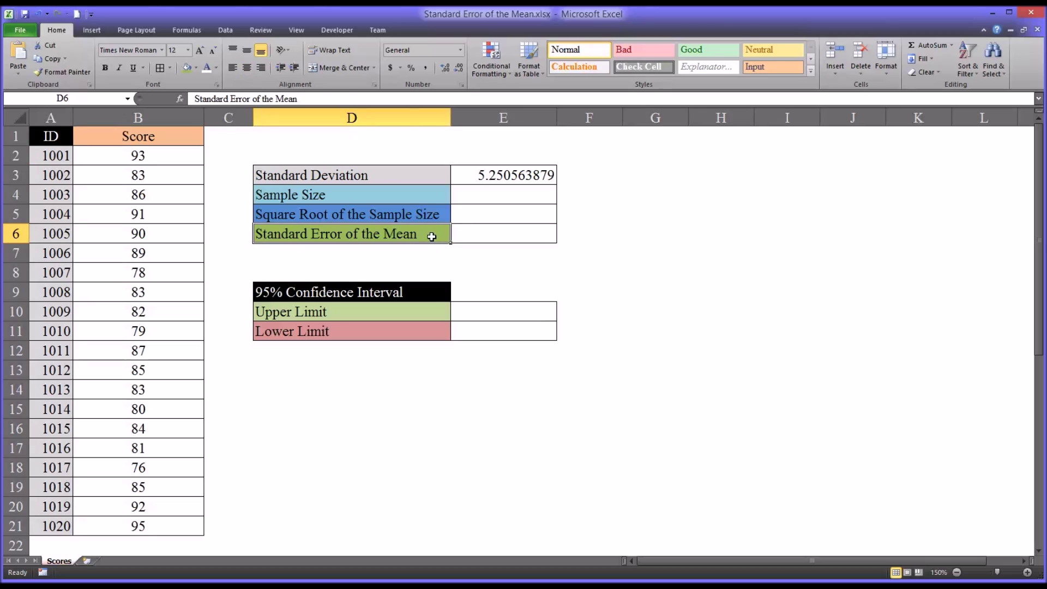
pyautogui.click(465, 234)
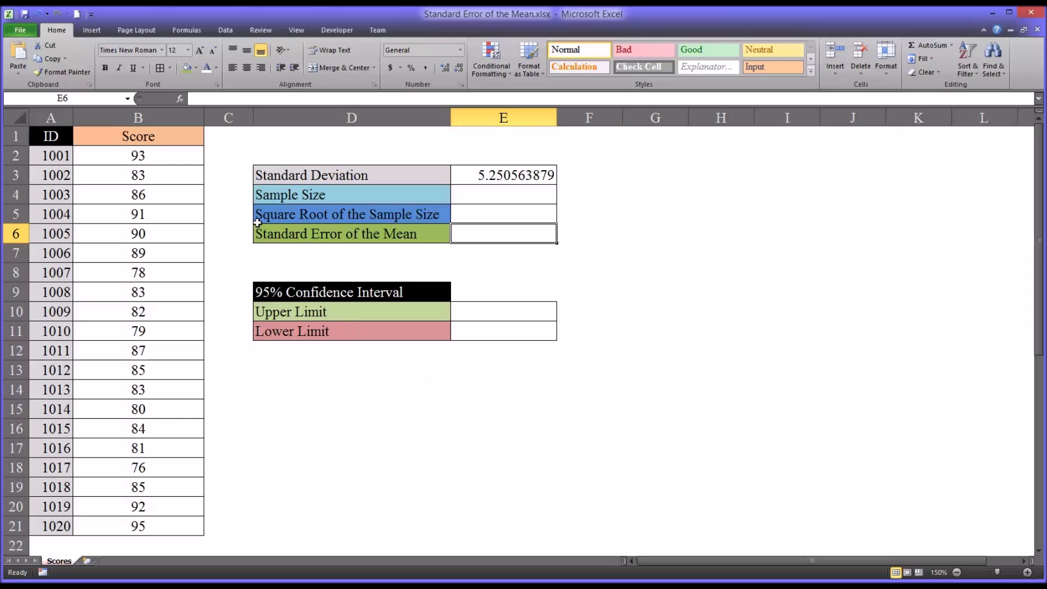
pyautogui.moveTo(168, 158); pyautogui.dragTo(130, 525)
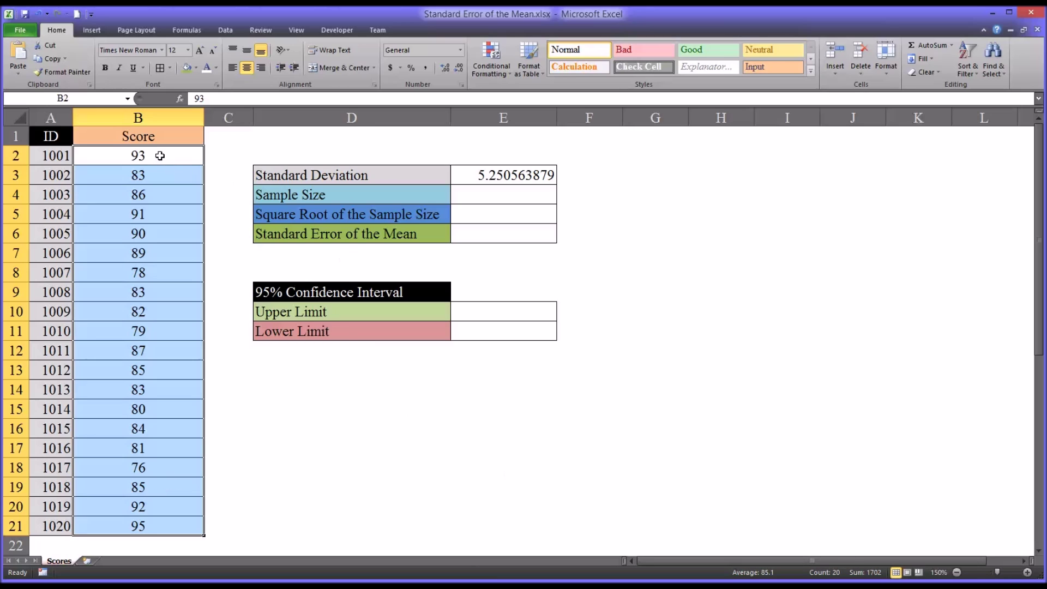
pyautogui.click(160, 156)
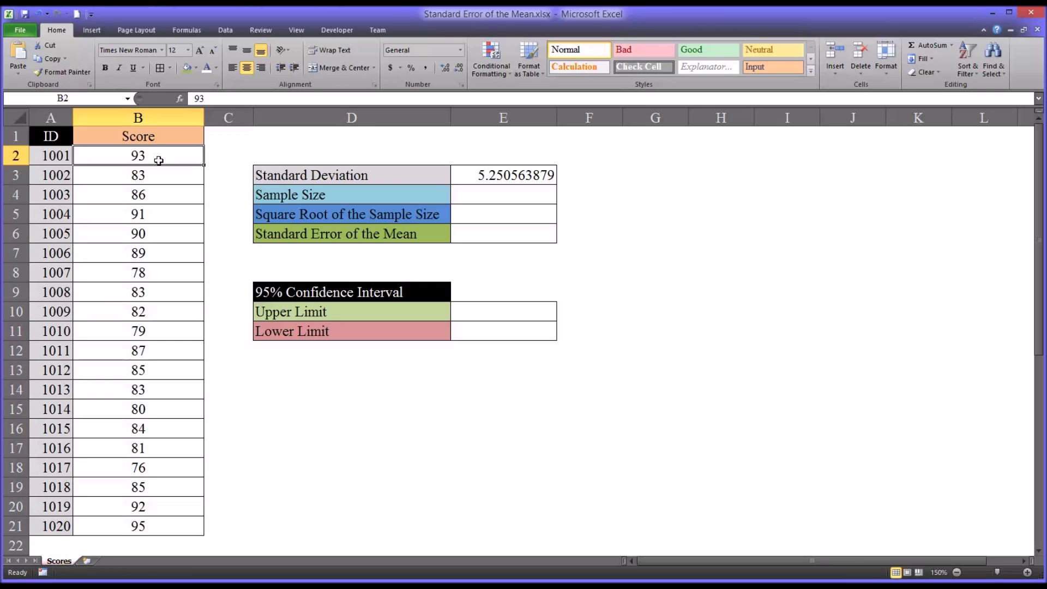
pyautogui.moveTo(157, 157); pyautogui.dragTo(145, 525)
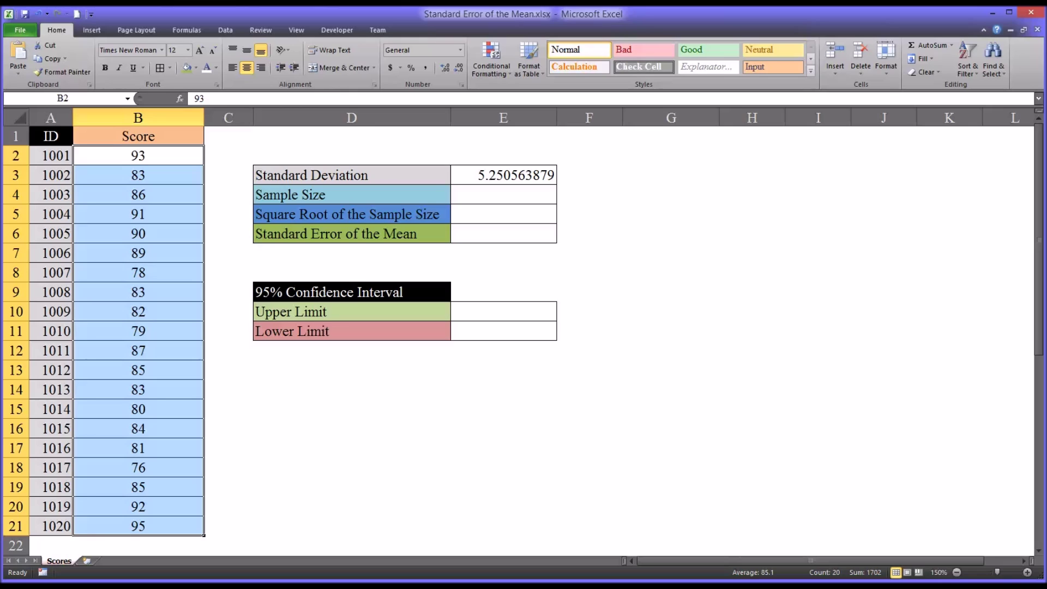
pyautogui.hotkey('ctrl', 'z')
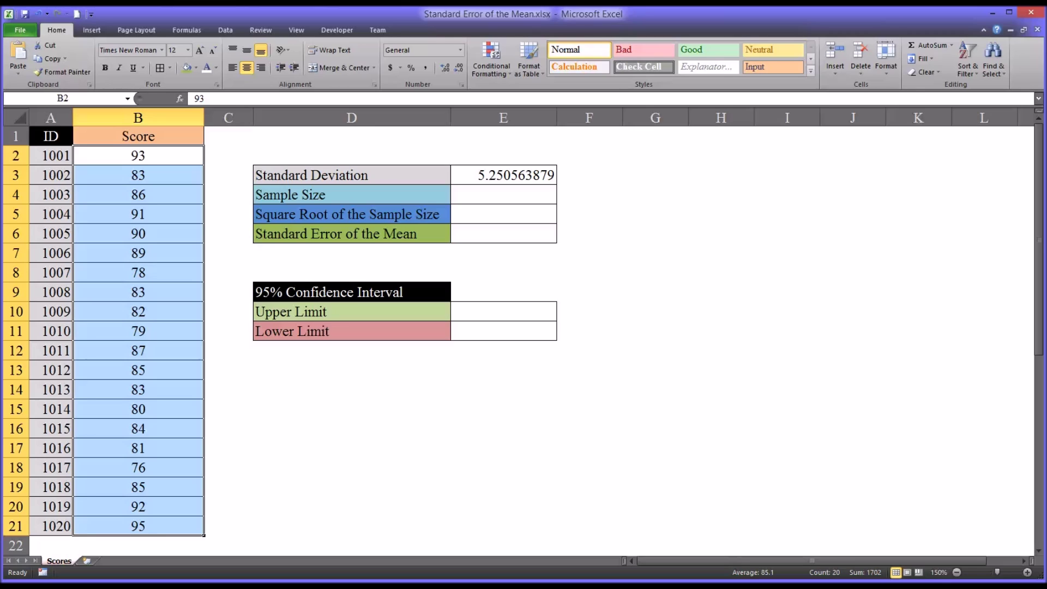
pyautogui.click(495, 197)
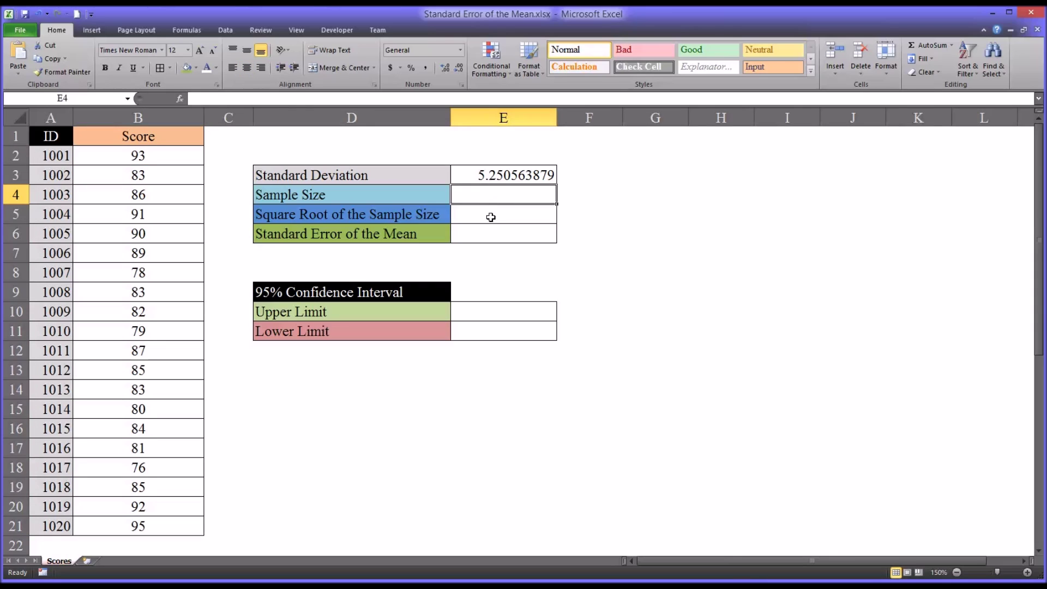
pyautogui.click(468, 237)
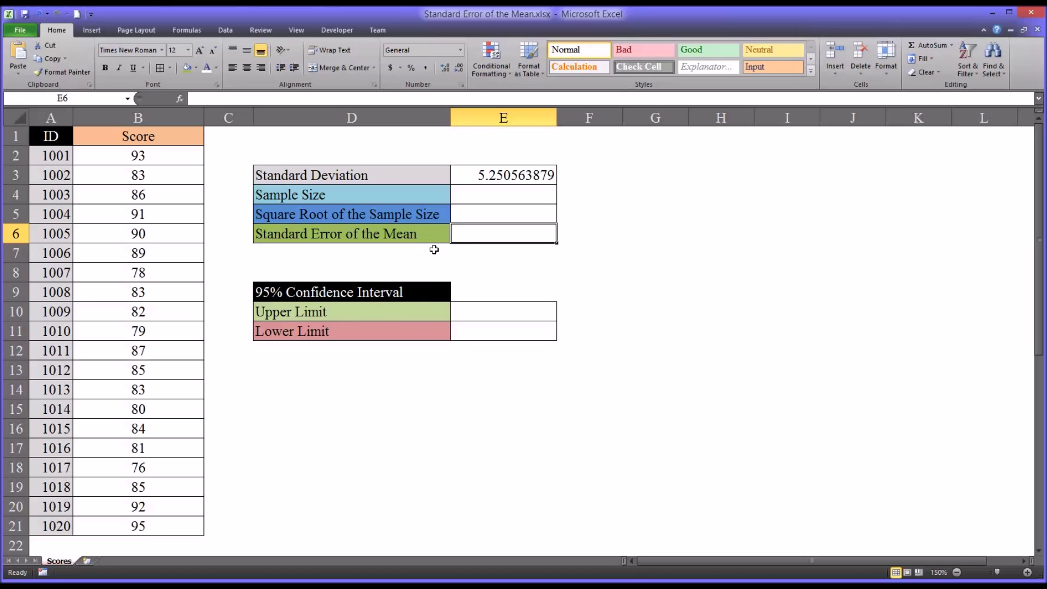
pyautogui.click(472, 175)
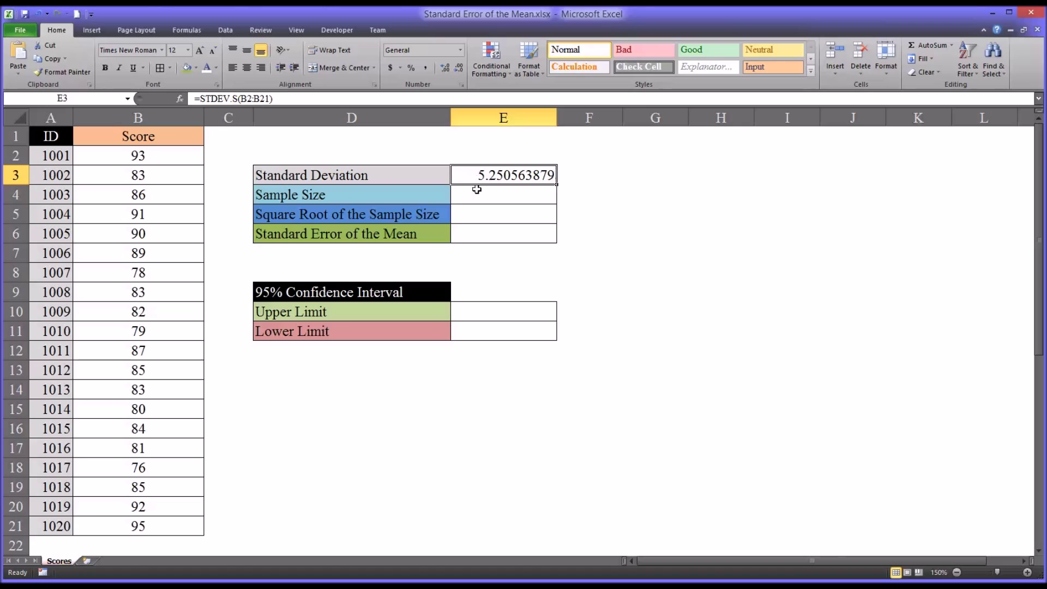
# Calculate the sample size in cell E4 by counting the scores with =COUNT(B2:B21).
pyautogui.click(467, 197)
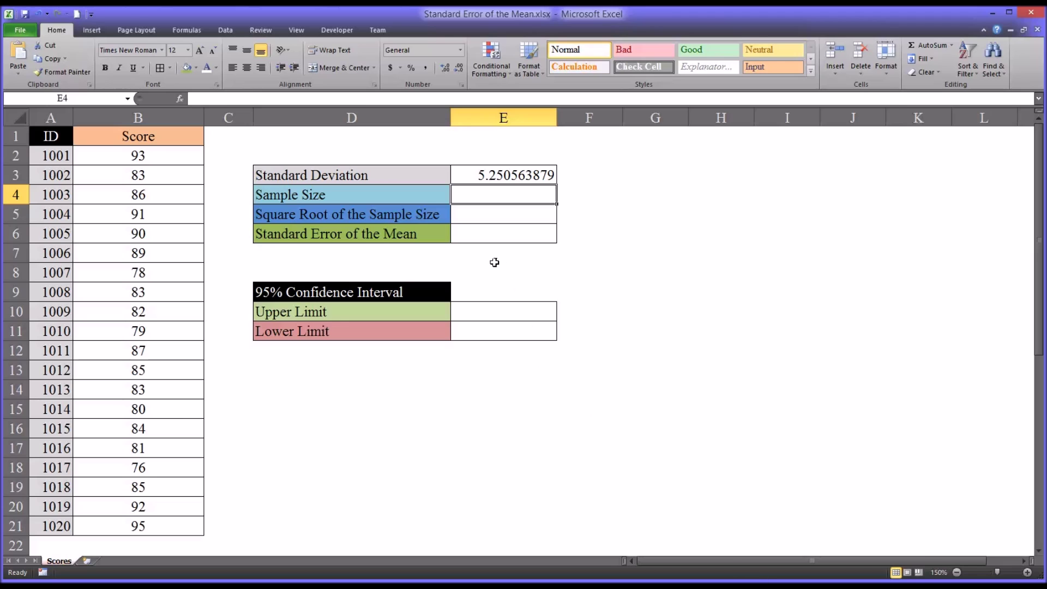
pyautogui.write('=count')
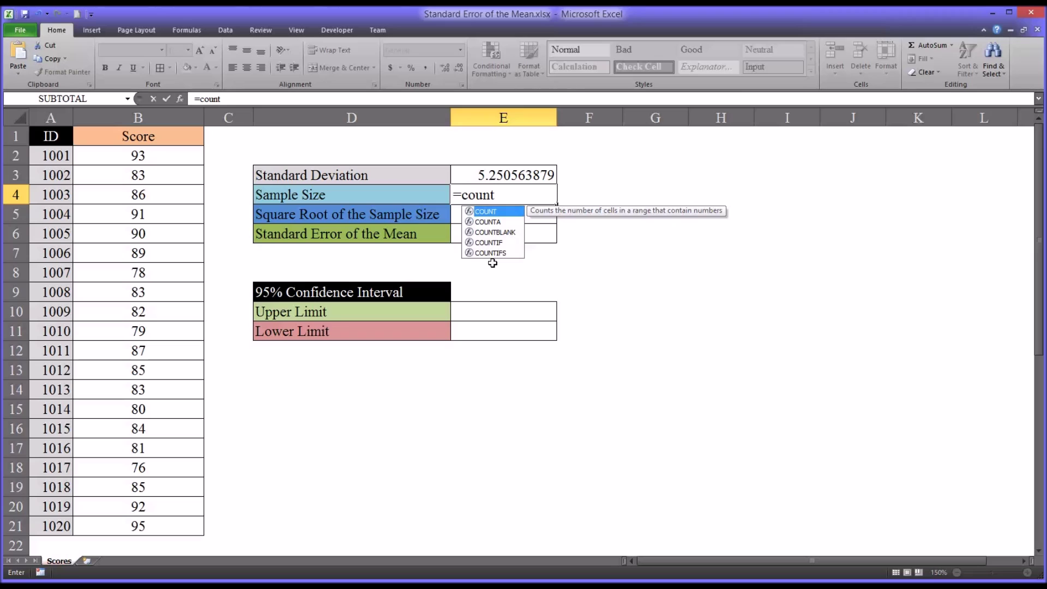
pyautogui.write('(')
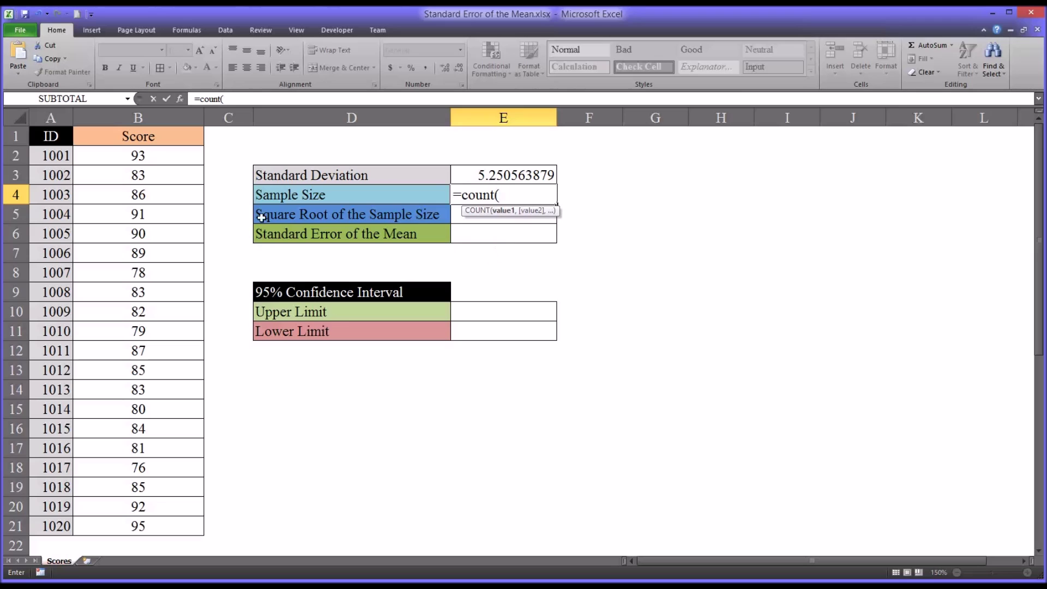
pyautogui.moveTo(138, 158); pyautogui.dragTo(114, 518)
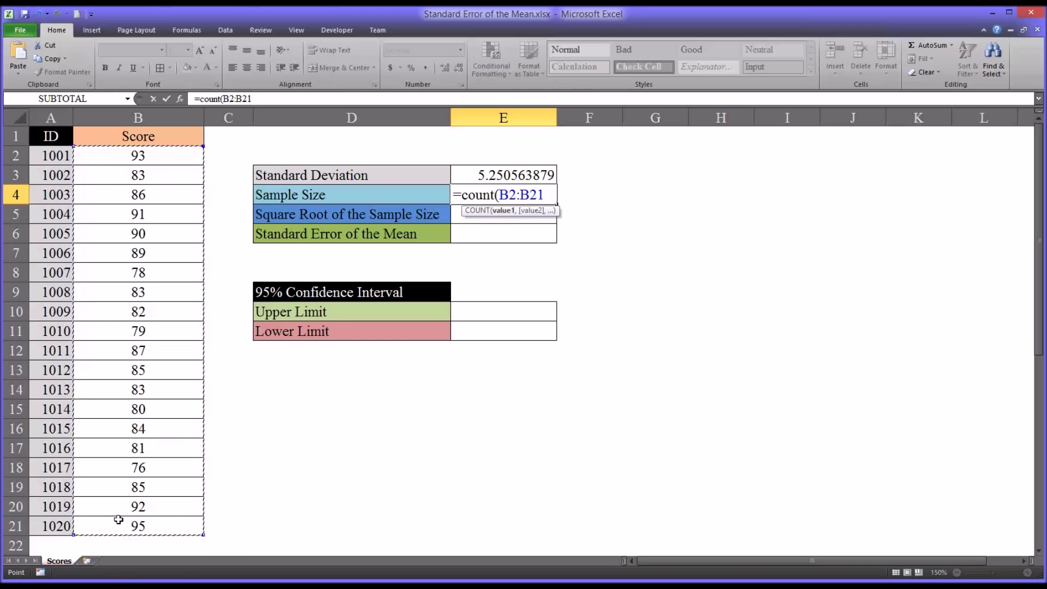
pyautogui.press('Return')
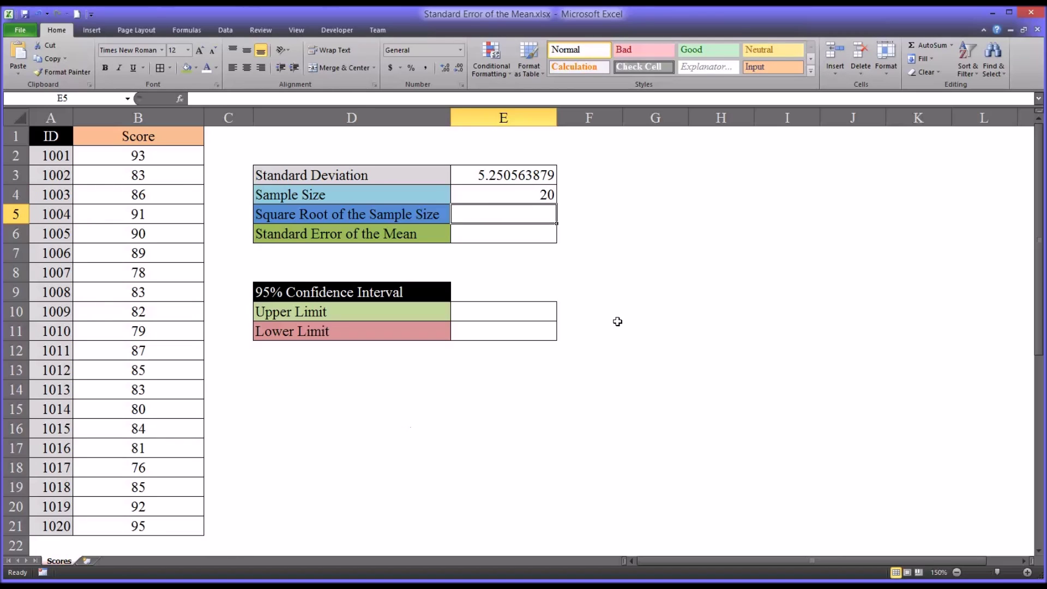
pyautogui.click(515, 196)
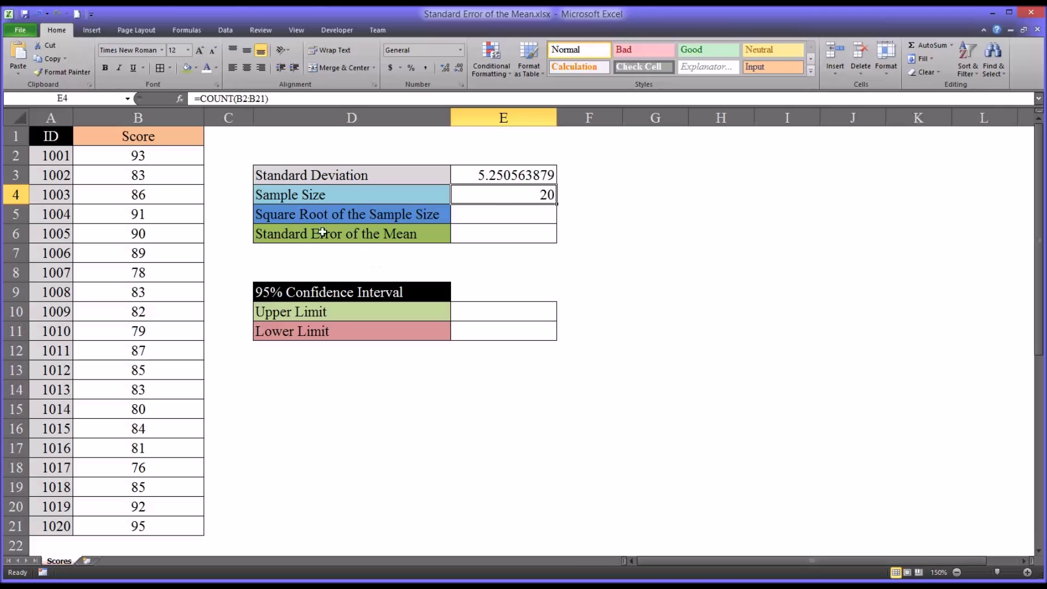
# Calculate the square root of the sample size in cell E5 with =SQRT(E4).
pyautogui.click(478, 218)
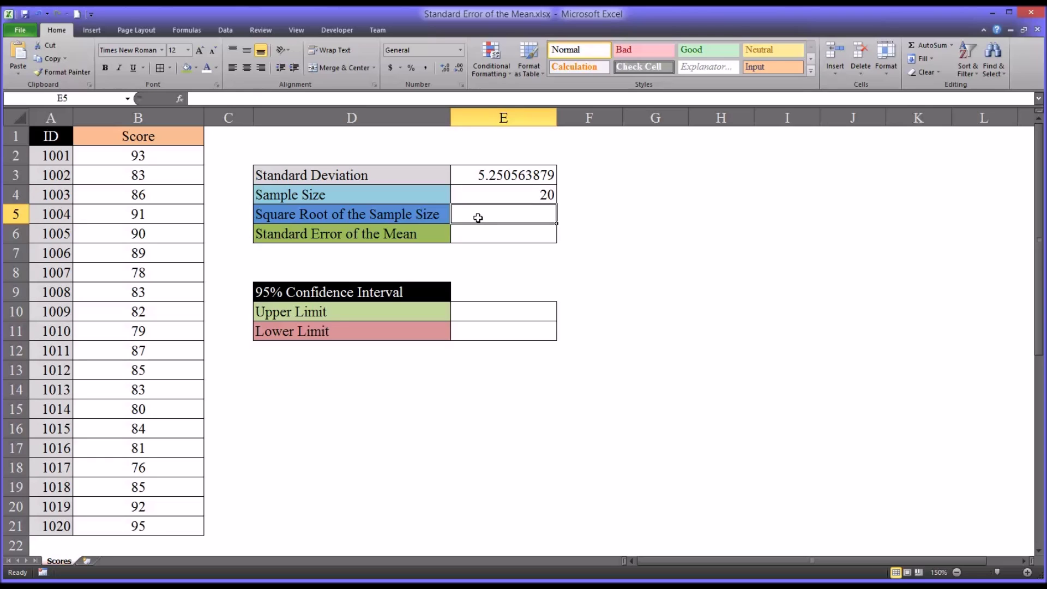
pyautogui.write('=sq')
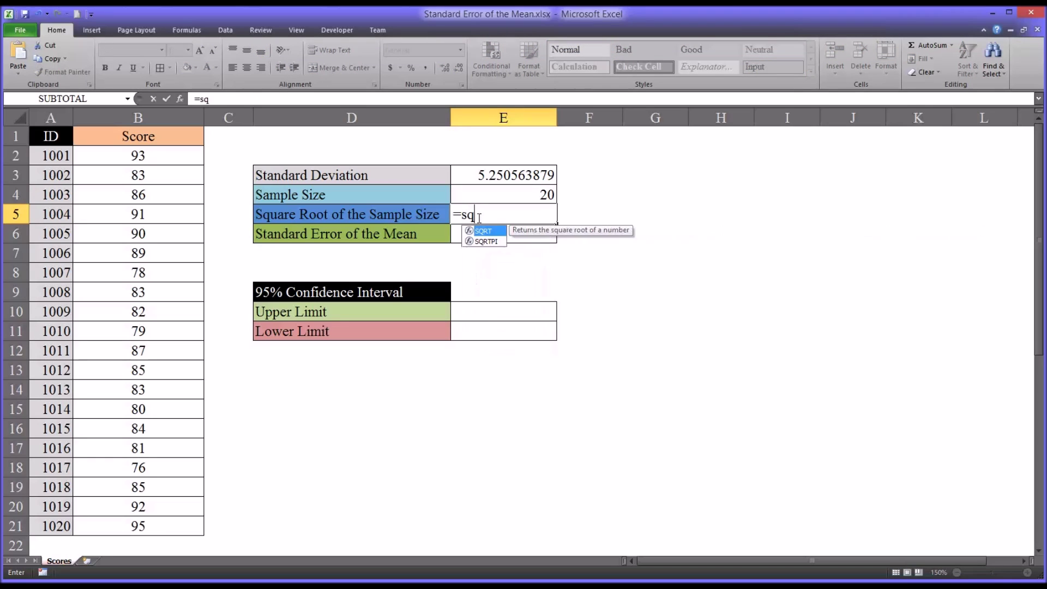
pyautogui.write('rt(')
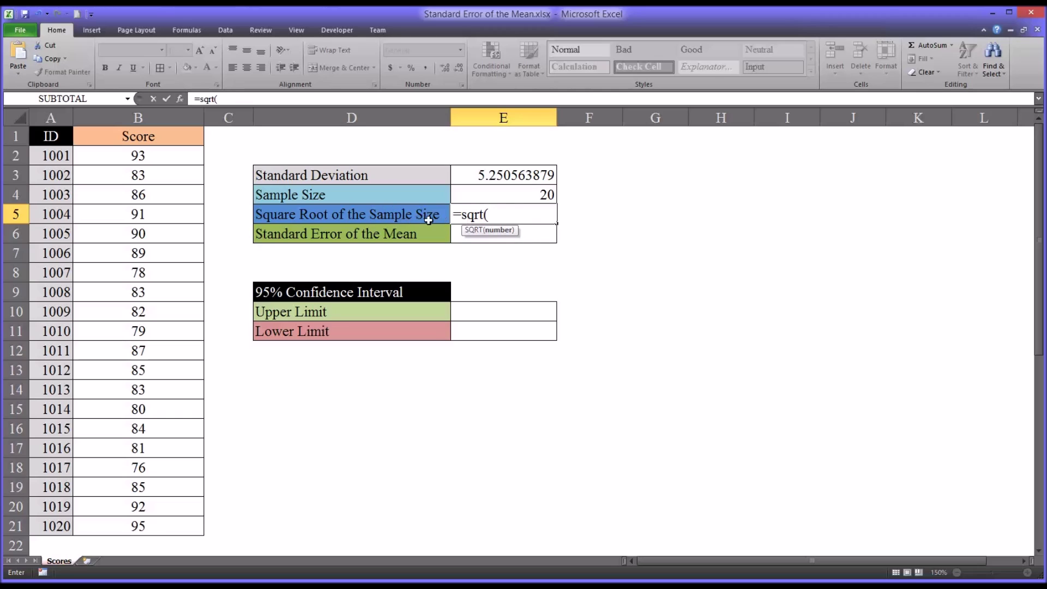
pyautogui.click(500, 196)
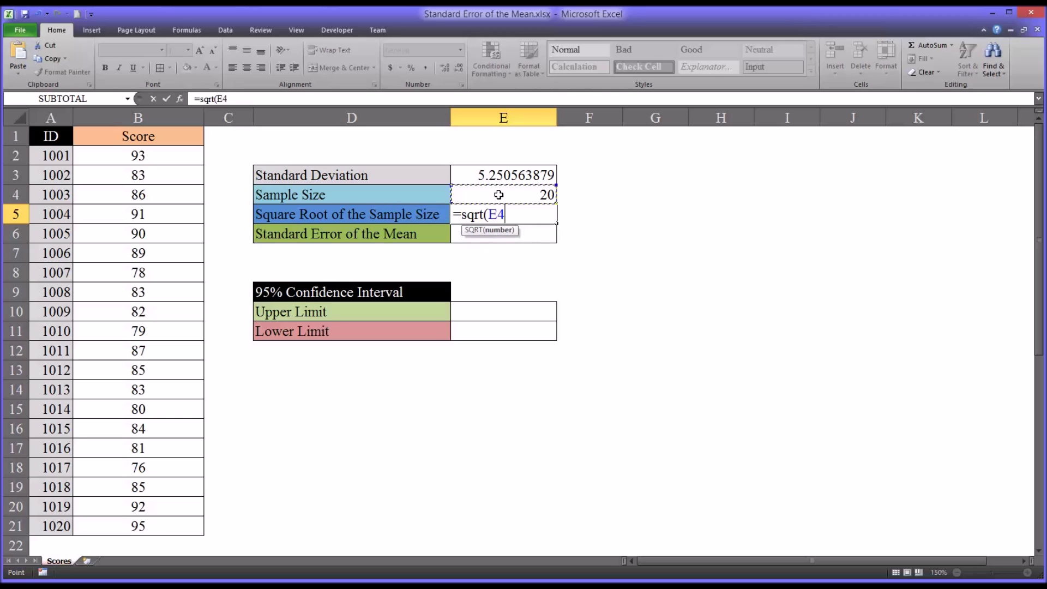
pyautogui.press('Return')
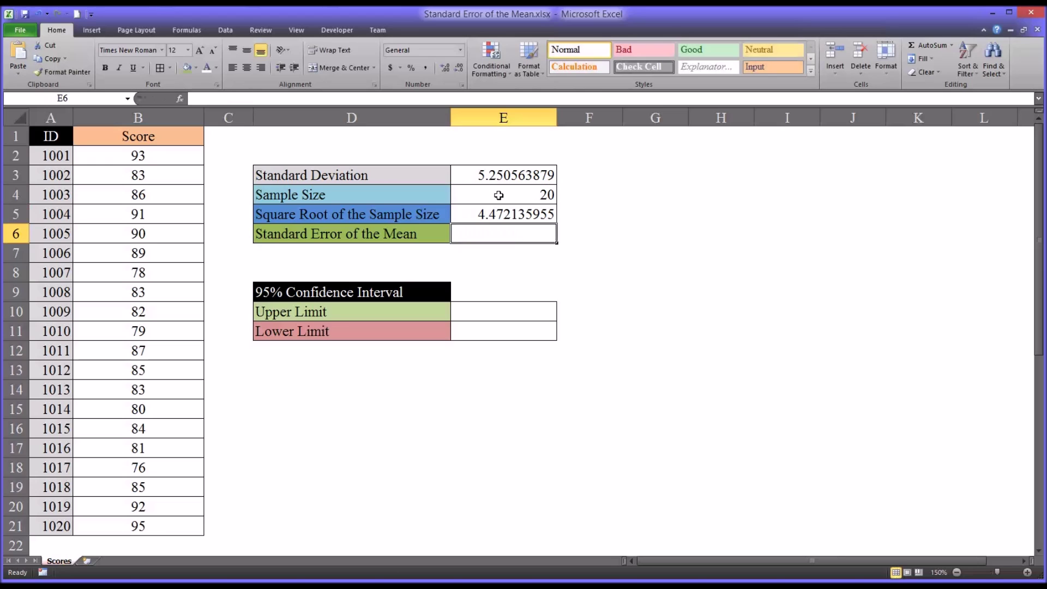
pyautogui.click(471, 214)
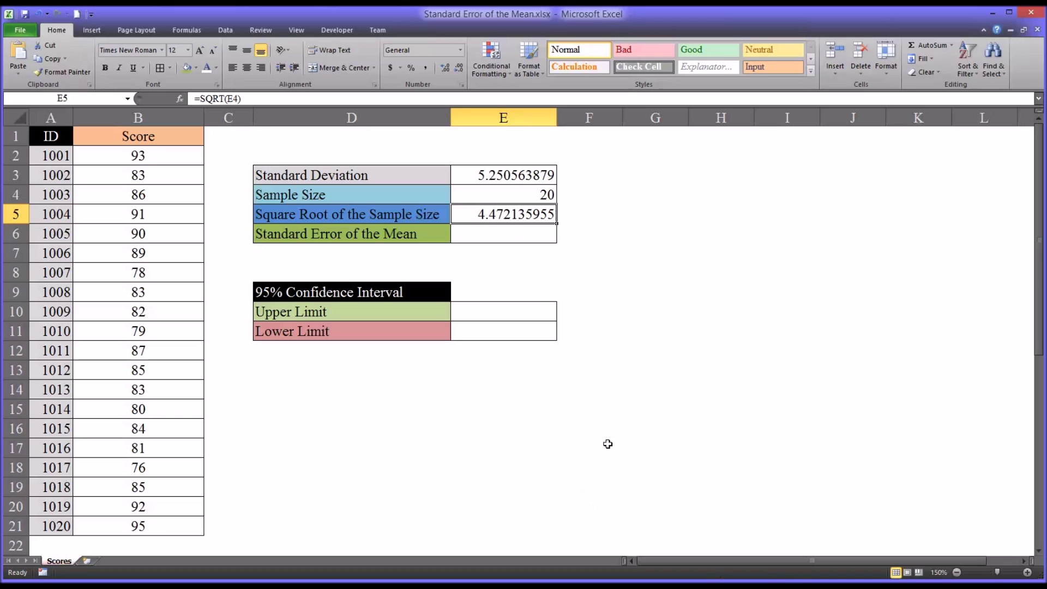
# Calculate the standard error of the mean in cell E6 by dividing the standard deviation by the square root of the sample size, =E3/E5.
pyautogui.click(495, 236)
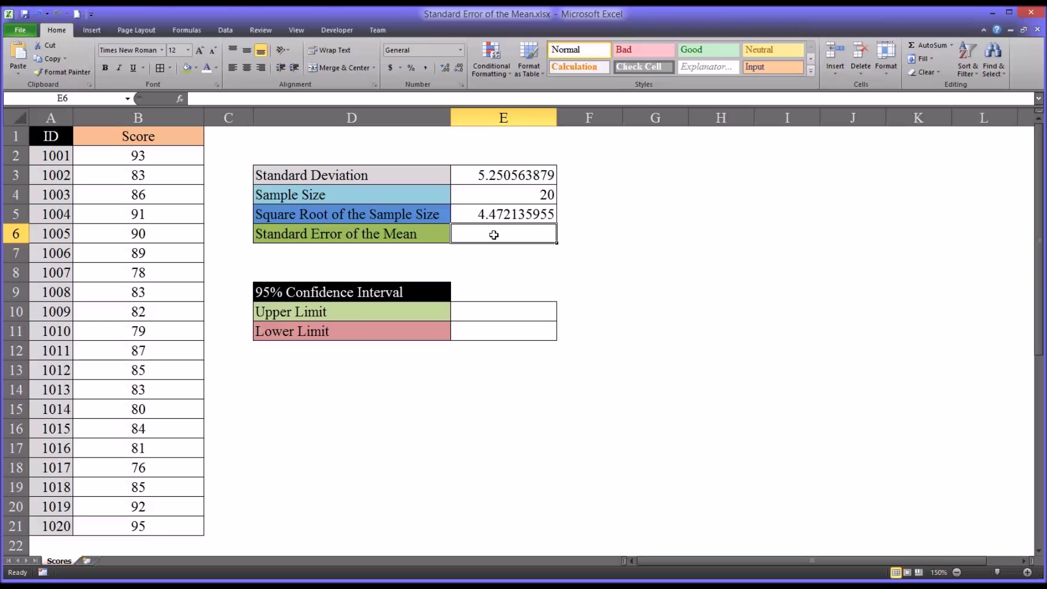
pyautogui.write('=')
pyautogui.click(478, 175)
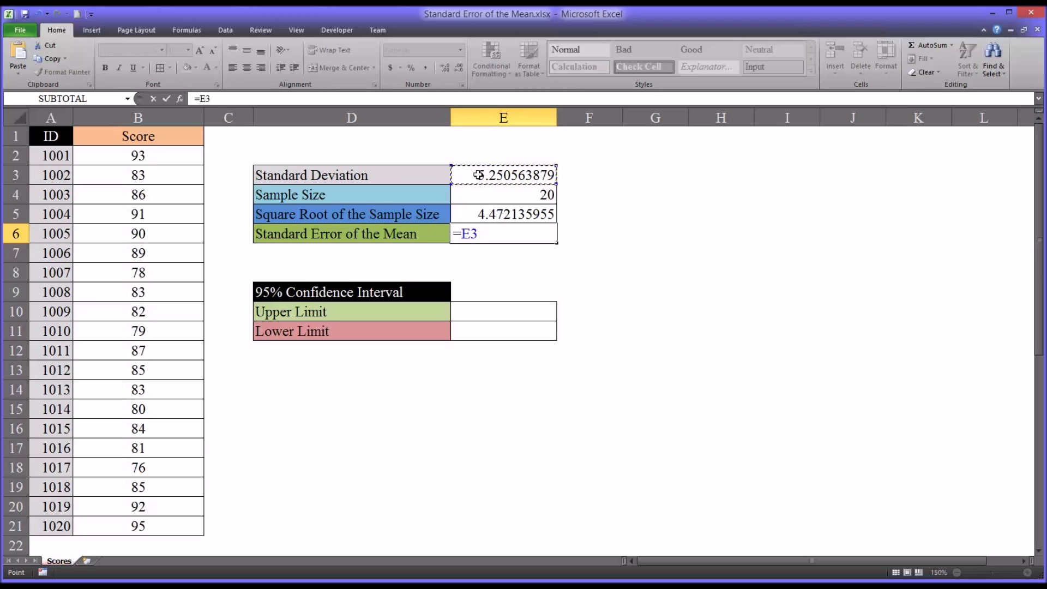
pyautogui.write('/')
pyautogui.click(487, 214)
pyautogui.press('Return')
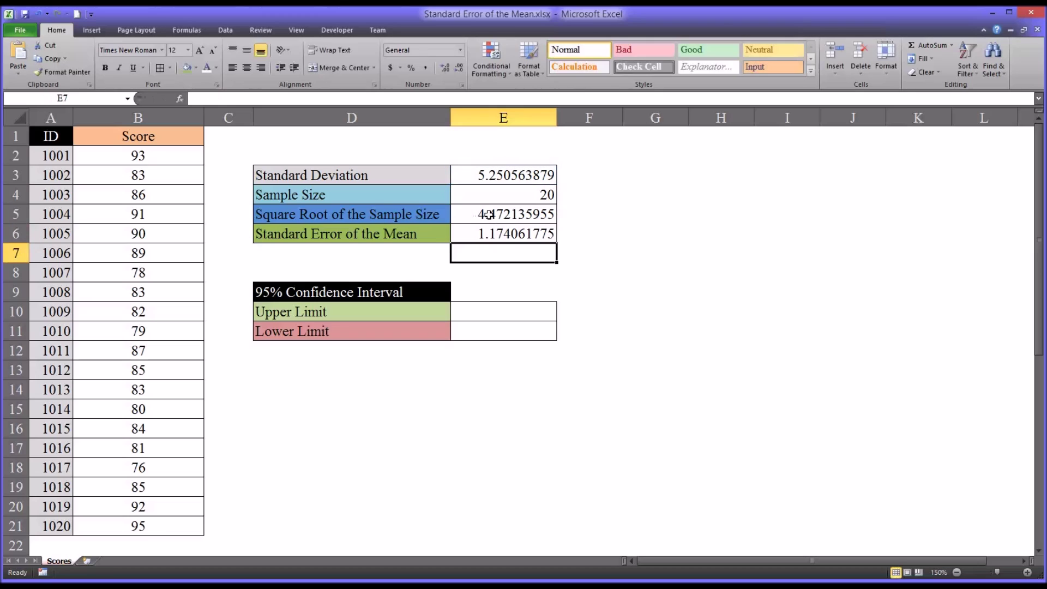
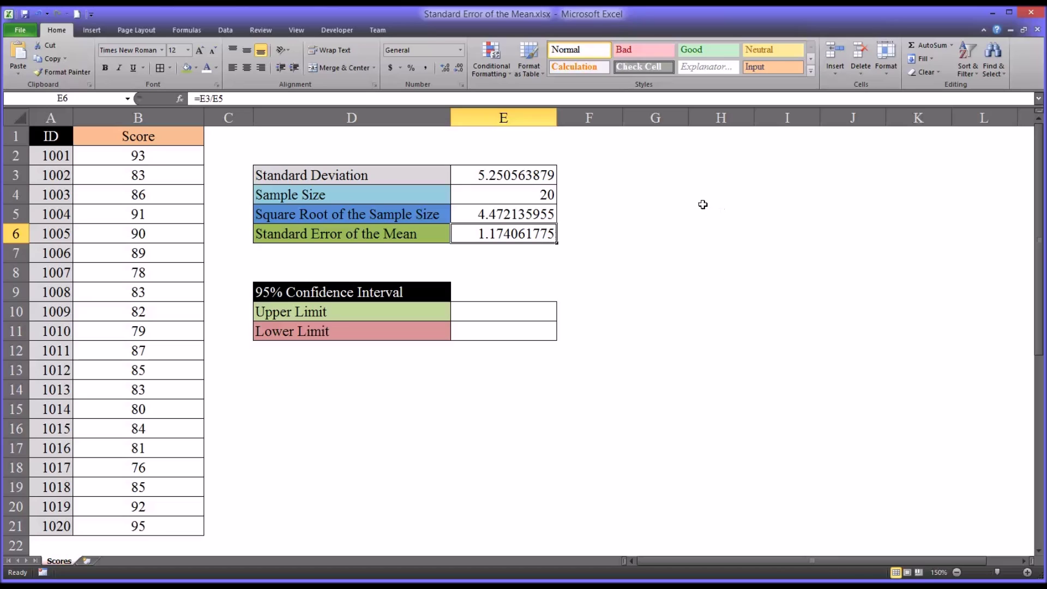
# Begin a single-cell standard error formula in G6 with the sample standard deviation of the scores, =(STDEV.S(B2:B21)).
pyautogui.click(678, 231)
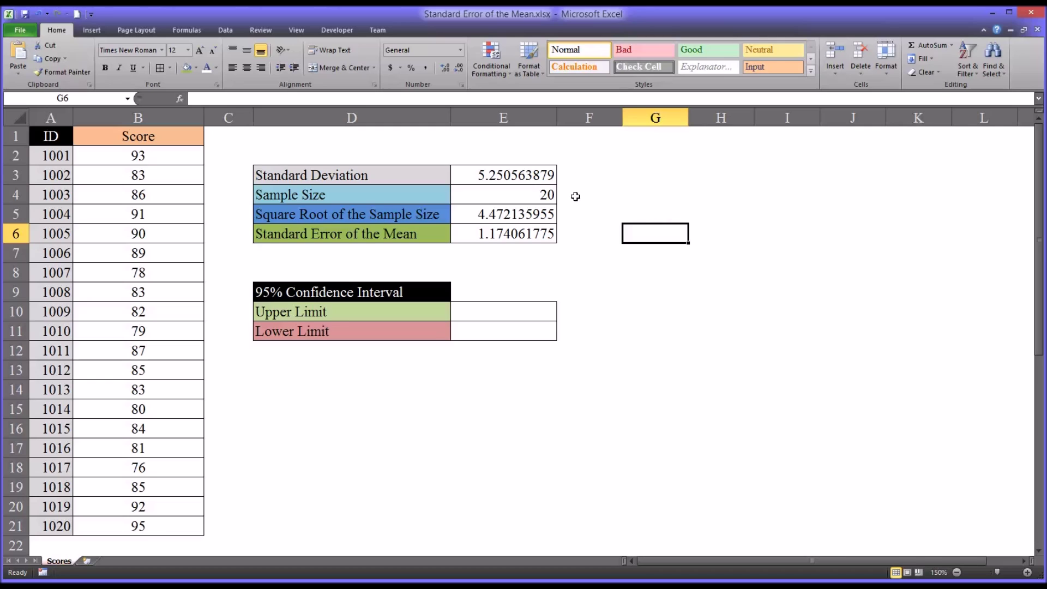
pyautogui.write('=')
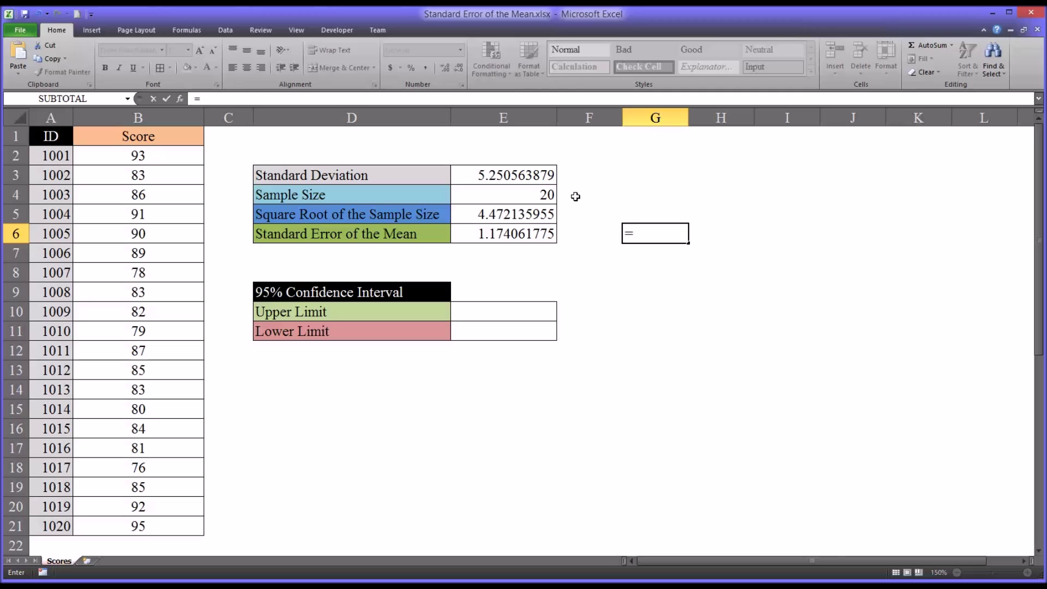
pyautogui.write('(st')
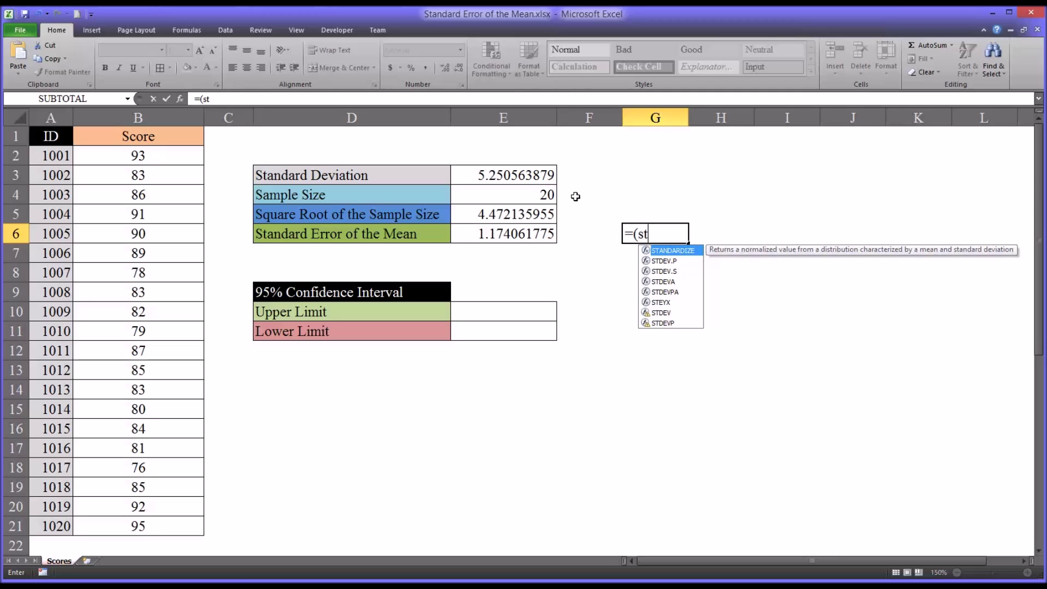
pyautogui.write('v')
pyautogui.press('BackSpace')
pyautogui.write('de')
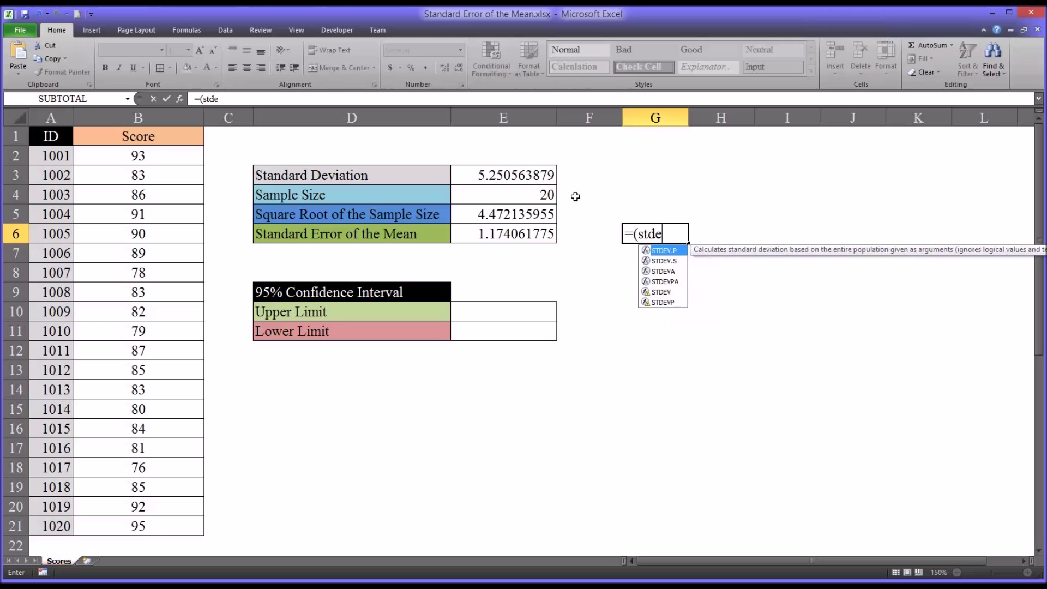
pyautogui.write('v.s(')
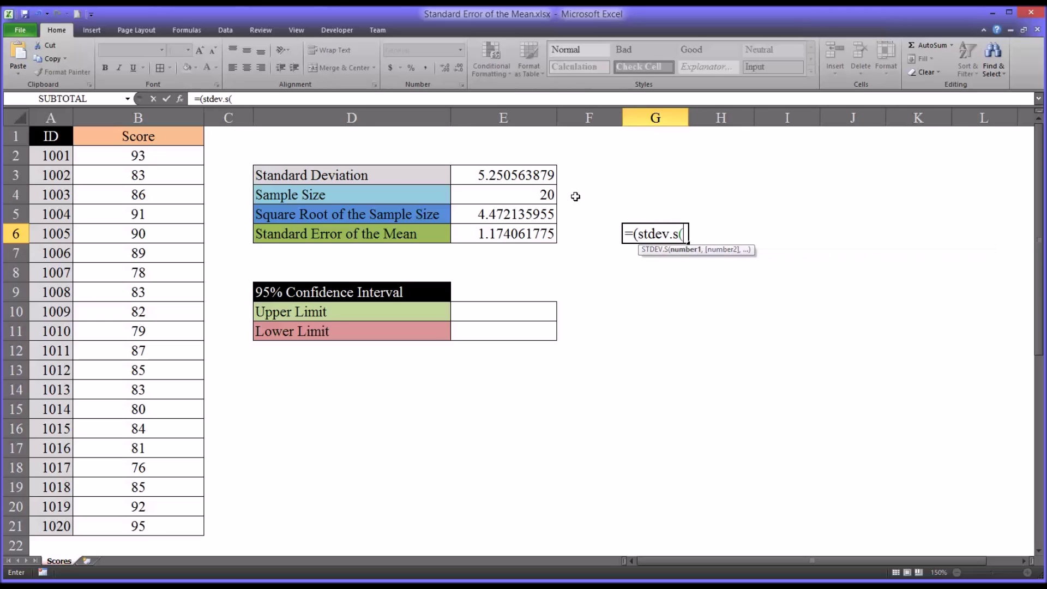
pyautogui.moveTo(104, 158); pyautogui.dragTo(133, 524)
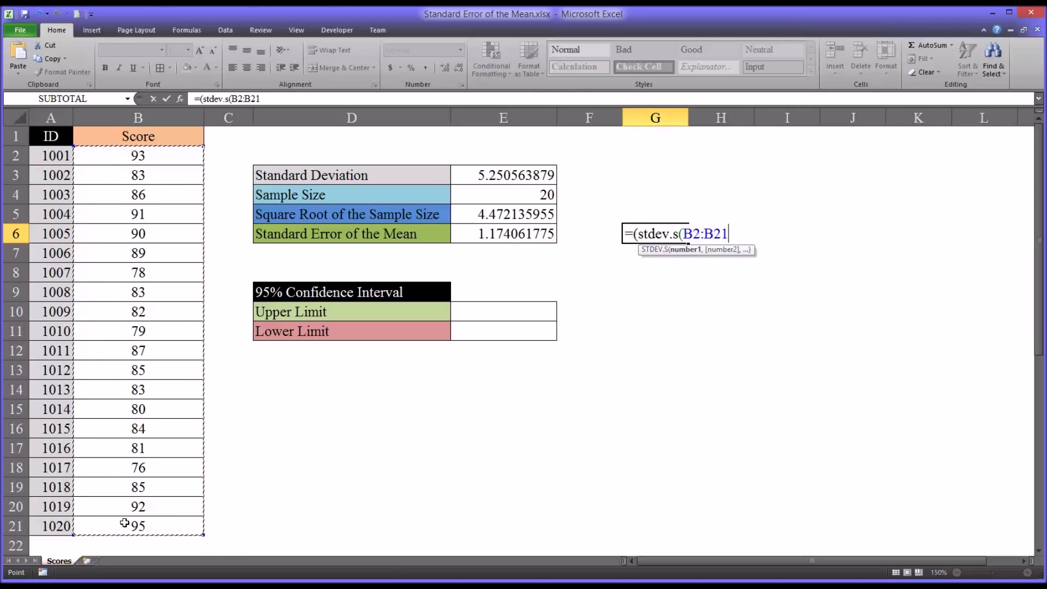
pyautogui.write(')')
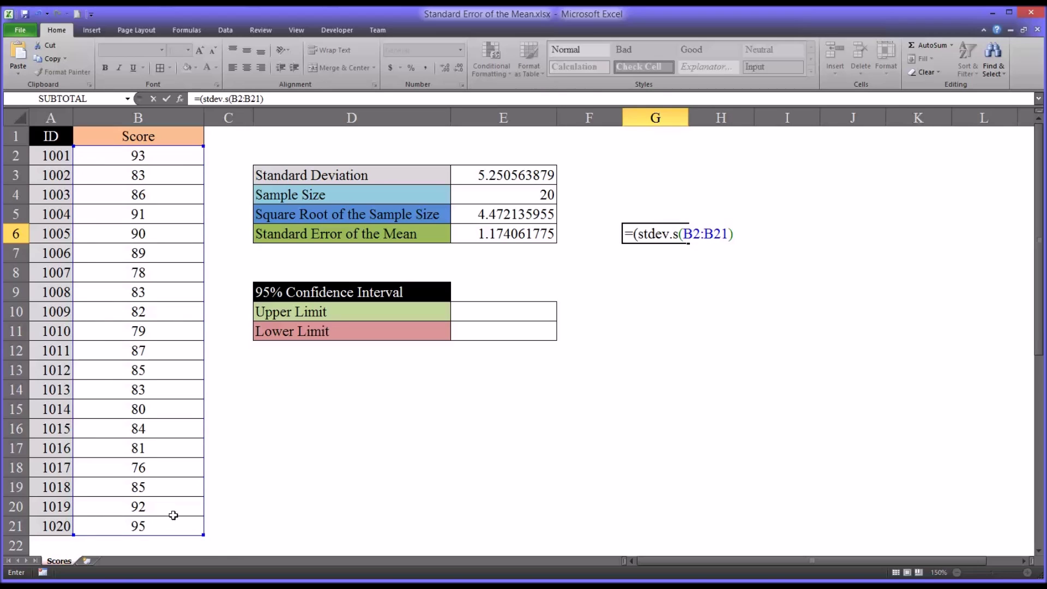
pyautogui.write(')')
# Complete the G6 formula by dividing the standard deviation by SQRT(COUNT(B2:B21)).
pyautogui.write('/sq')
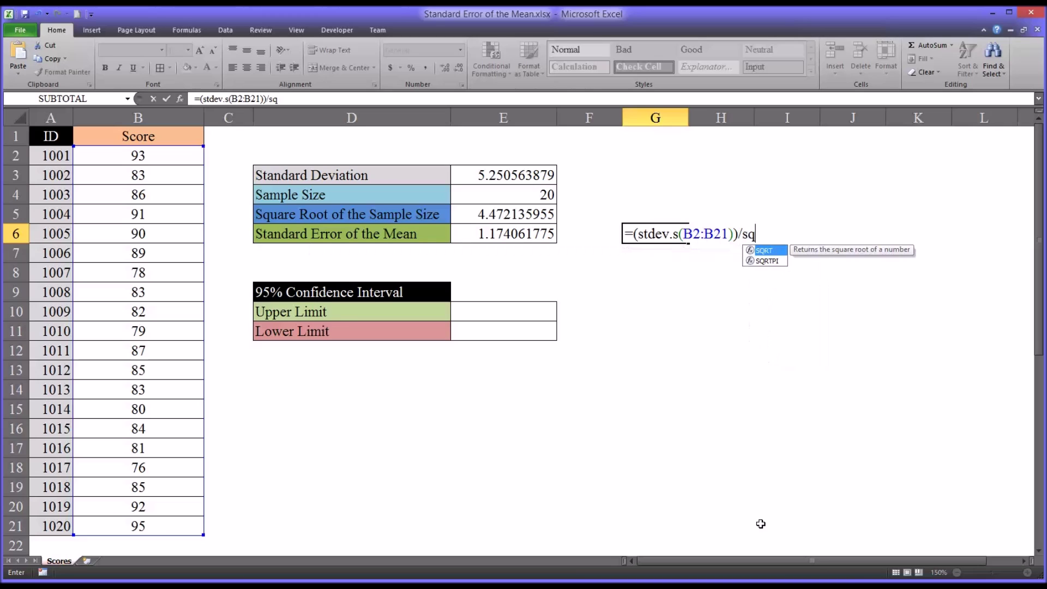
pyautogui.press('Tab')
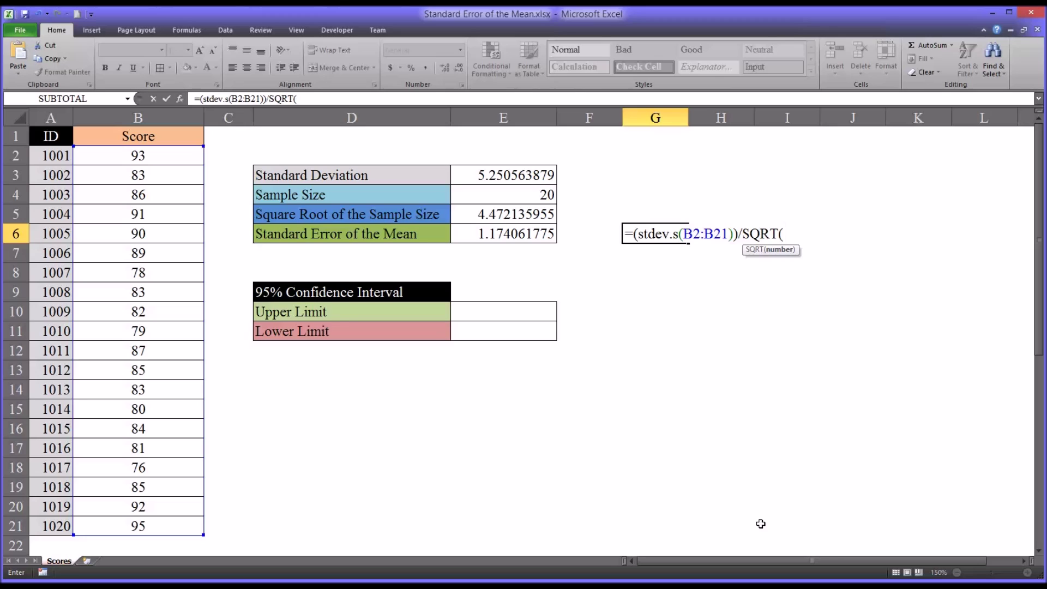
pyautogui.write('count')
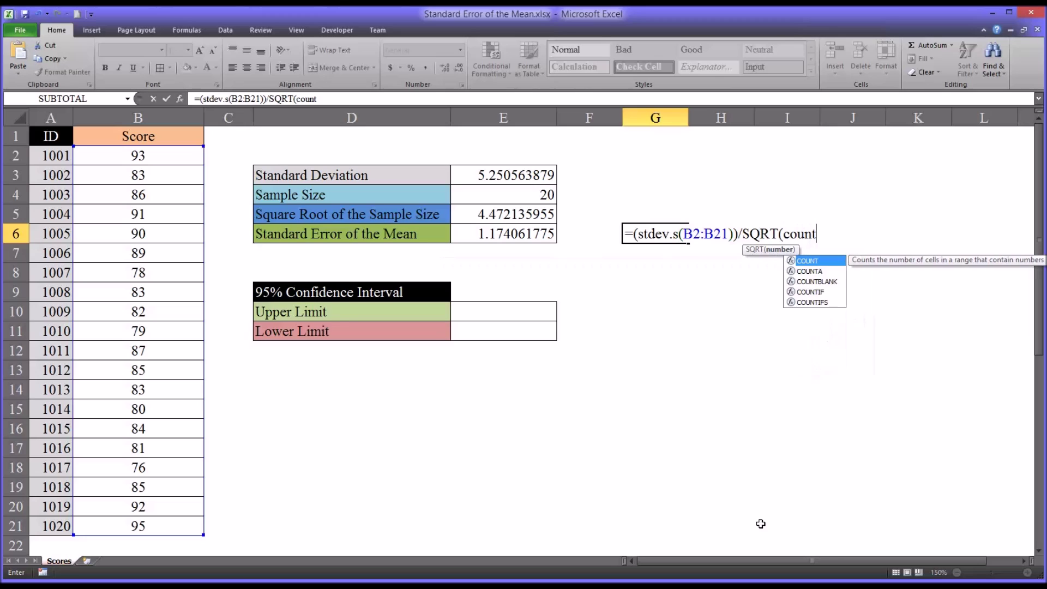
pyautogui.write('(')
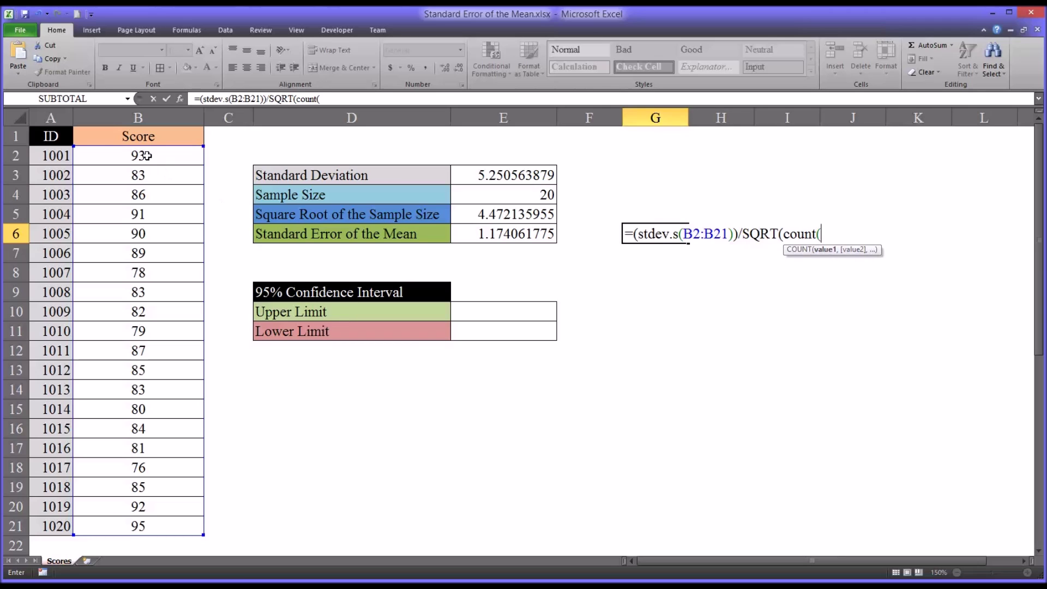
pyautogui.moveTo(148, 156); pyautogui.dragTo(138, 529)
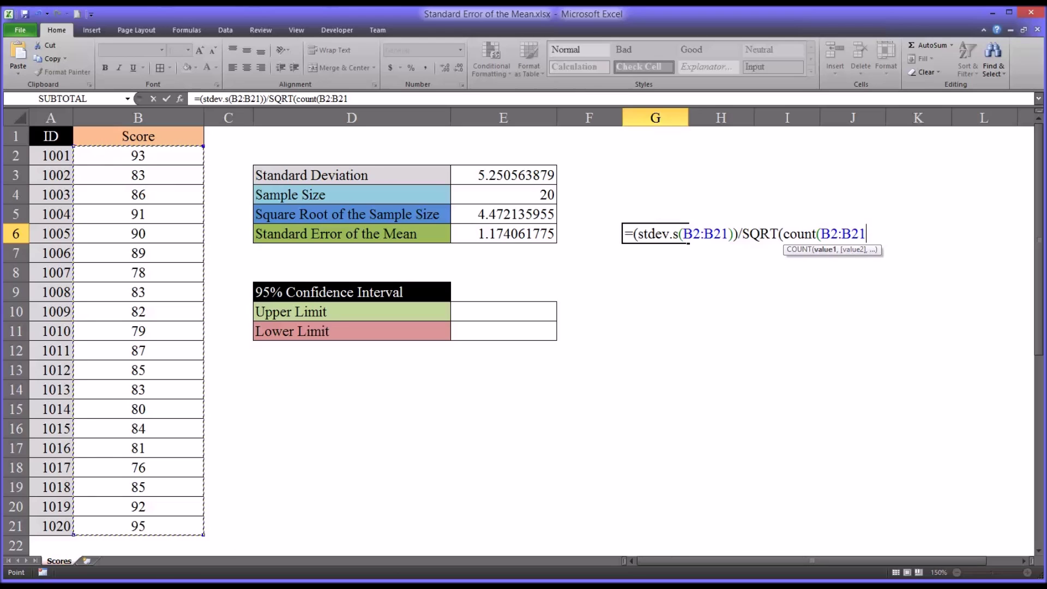
pyautogui.write(')')
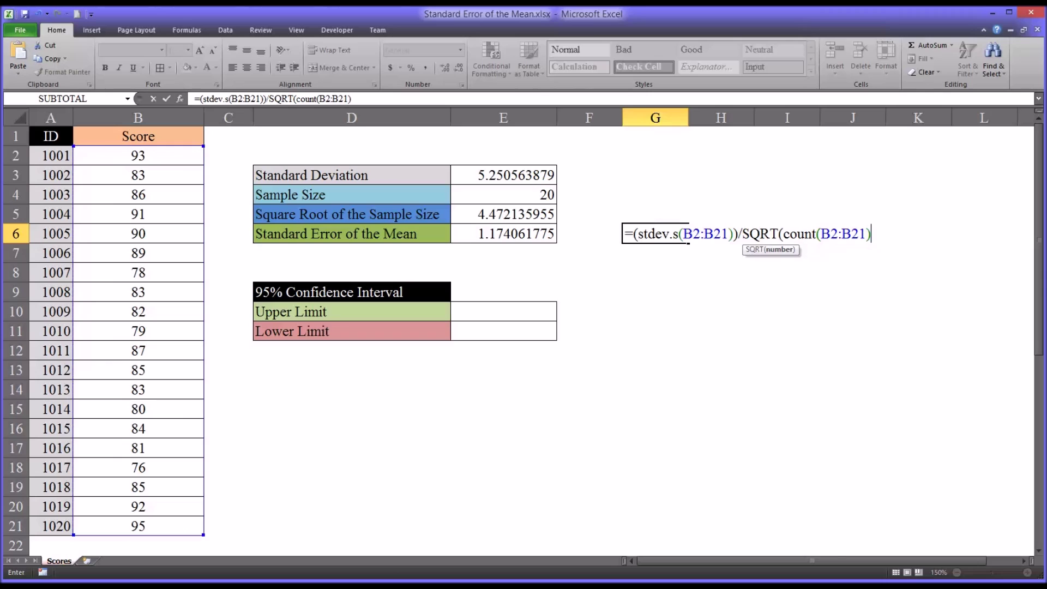
pyautogui.write(')')
pyautogui.press('Return')
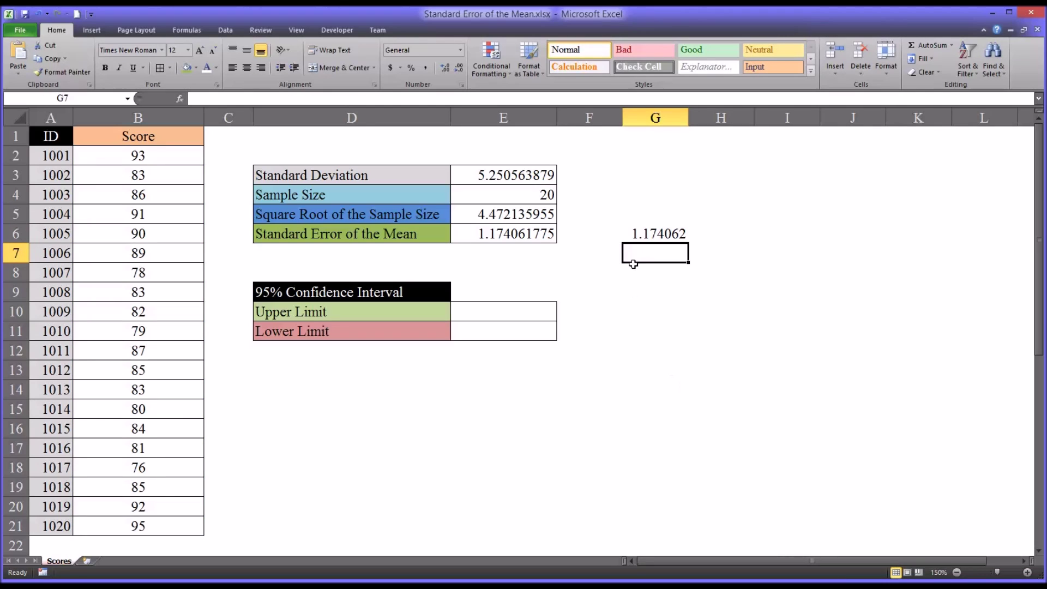
# Widen column G to show more decimals of the G6 result, and clear the contents of G6.
pyautogui.click(638, 233)
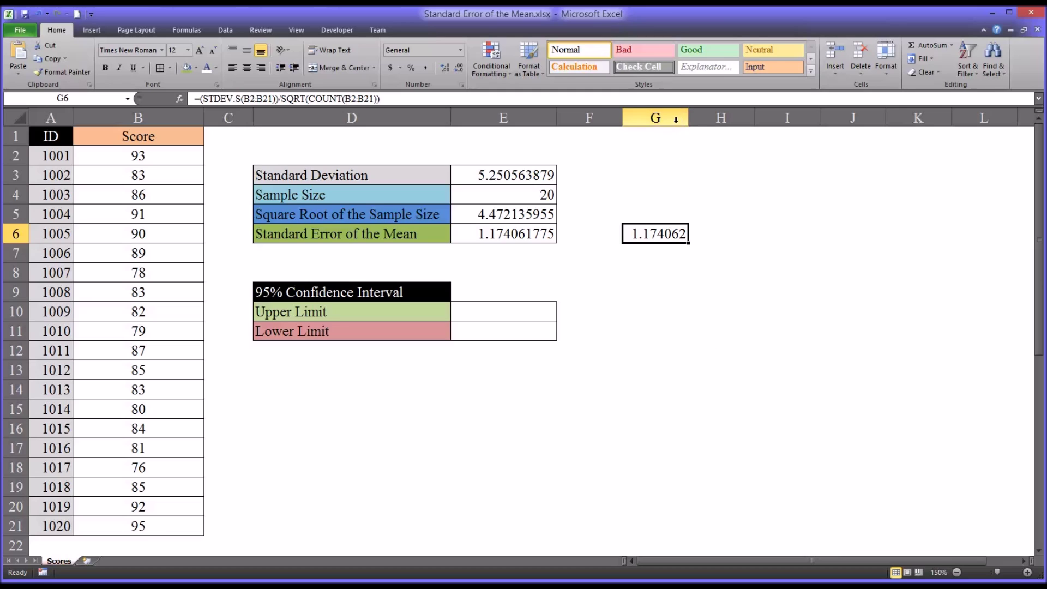
pyautogui.moveTo(688, 117); pyautogui.dragTo(720, 118)
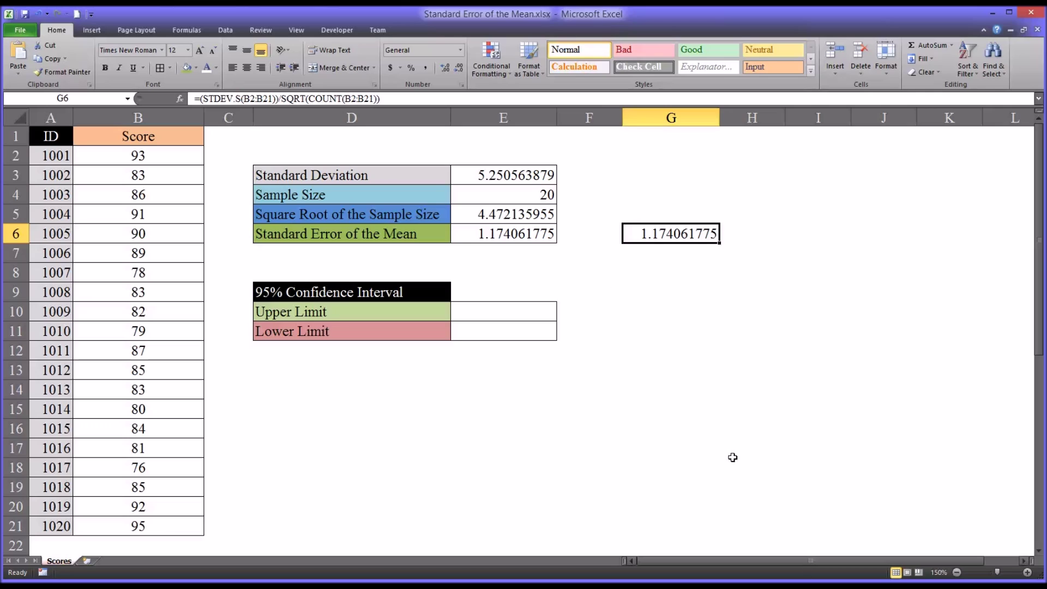
pyautogui.press('Delete')
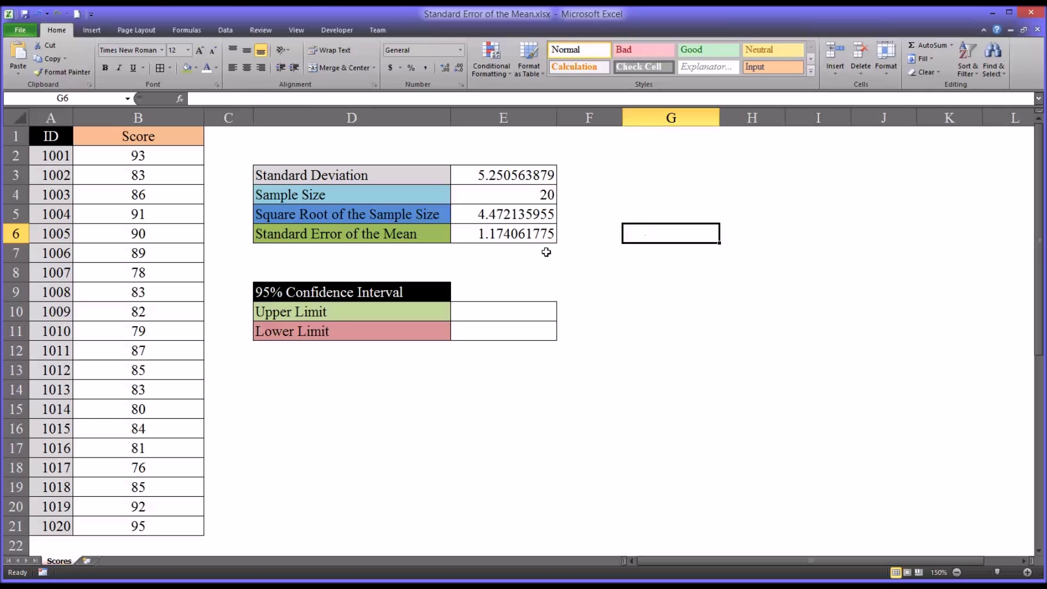
pyautogui.click(470, 234)
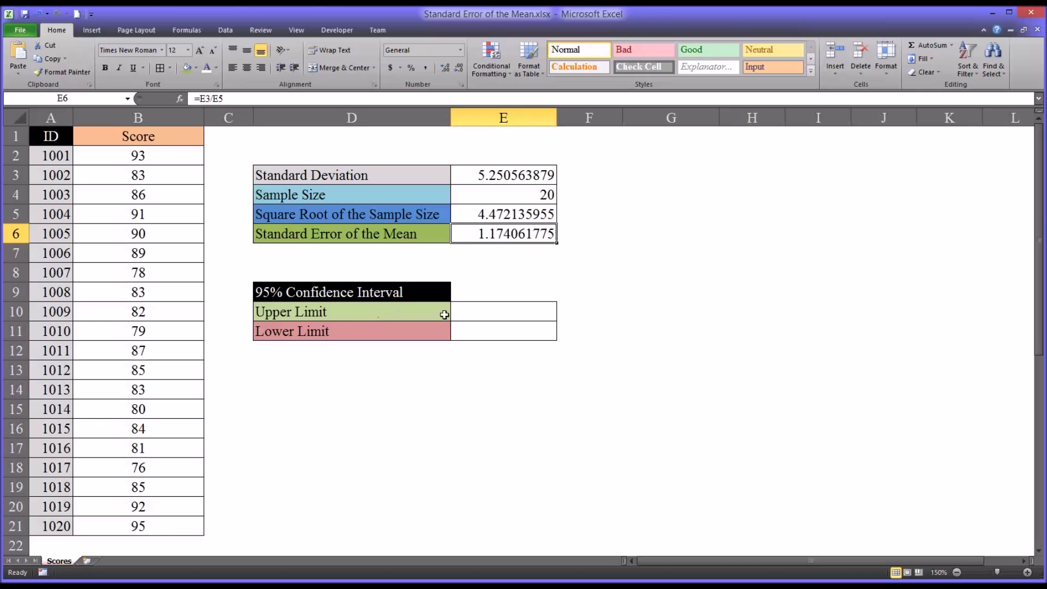
pyautogui.click(461, 314)
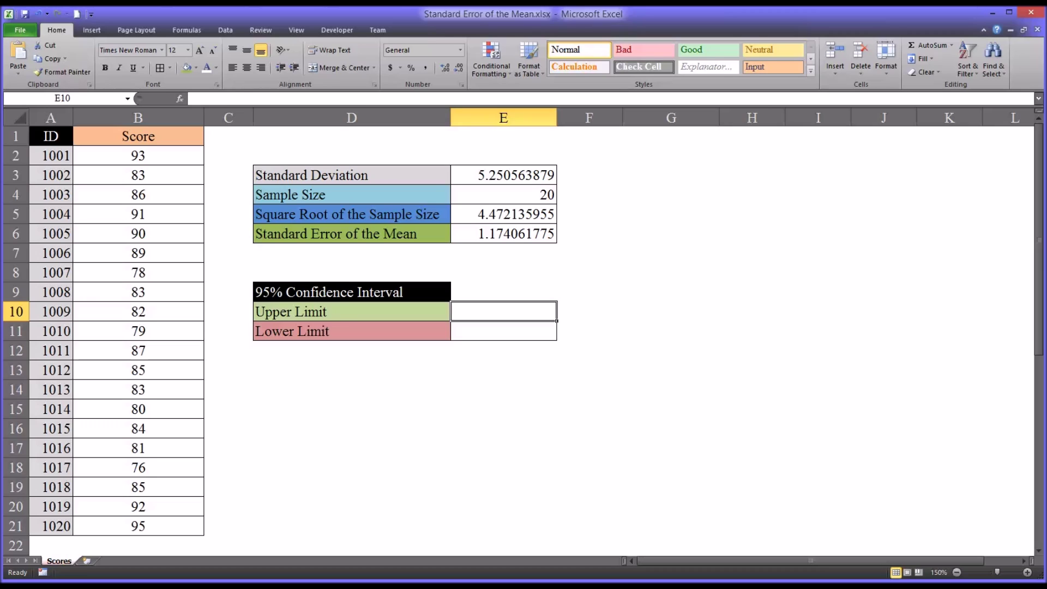
pyautogui.click(510, 333)
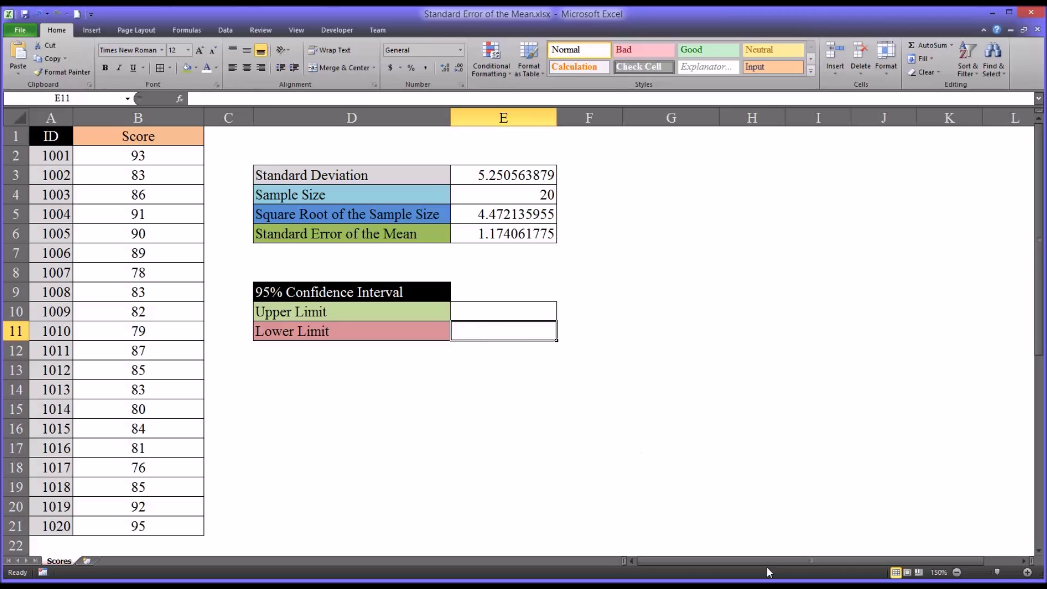
# Begin the upper limit formula in E10 with the mean of the scores, =AVERAGE(B2:B21).
pyautogui.click(506, 312)
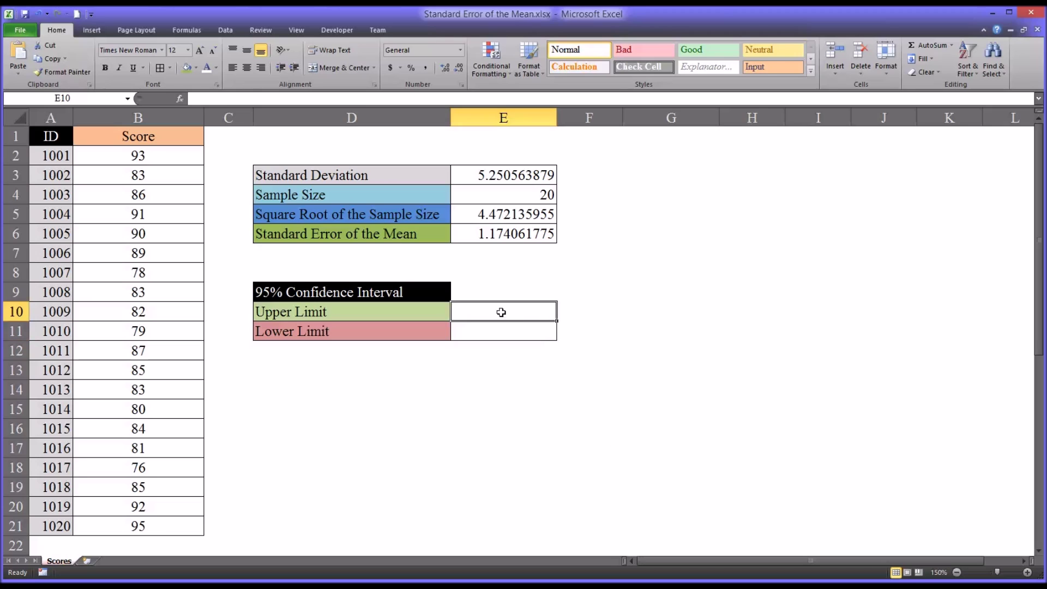
pyautogui.write('=')
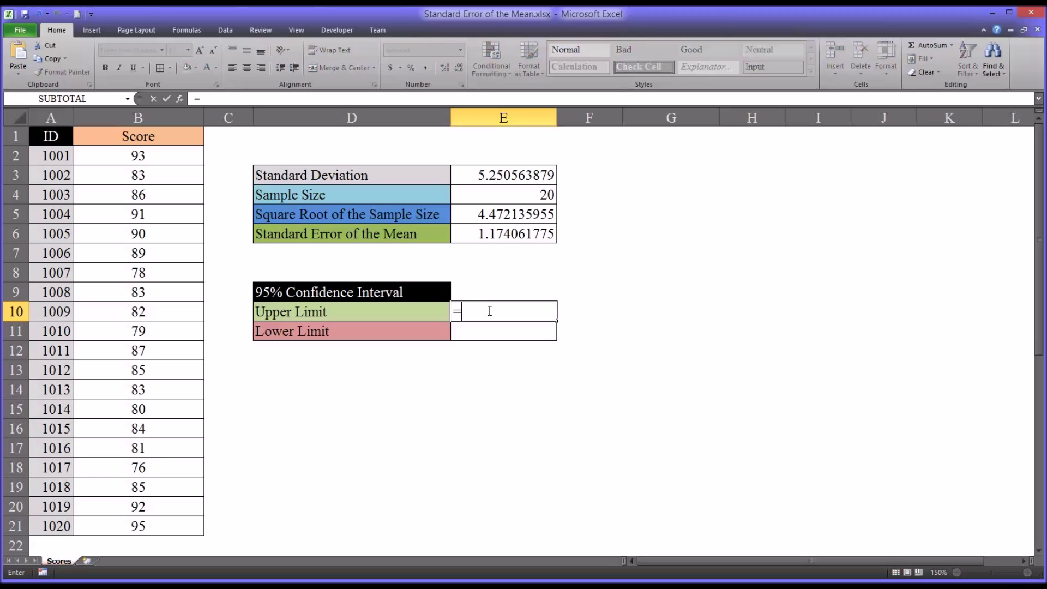
pyautogui.write('av')
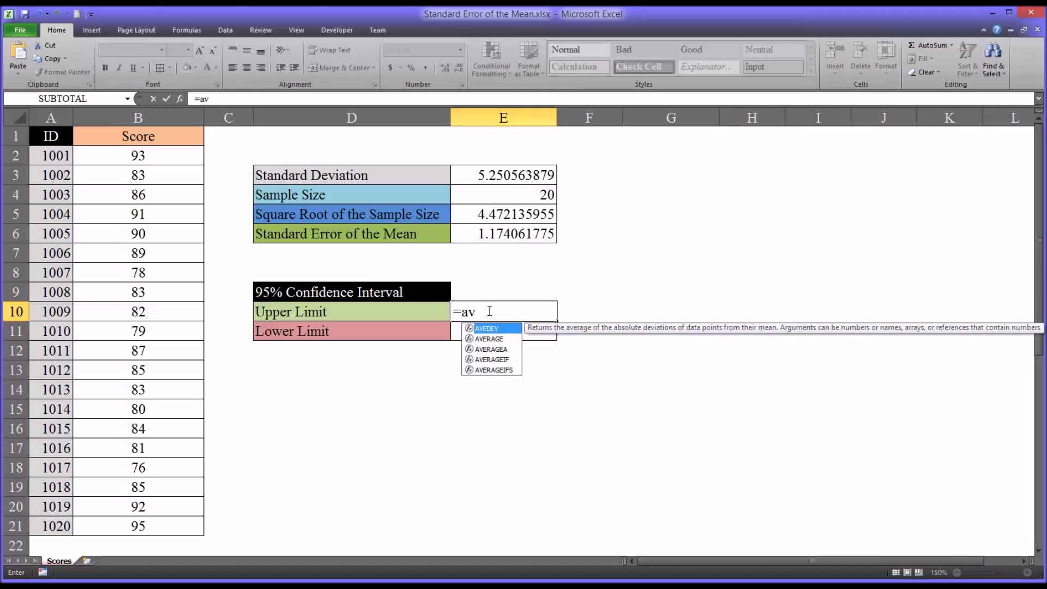
pyautogui.write('er')
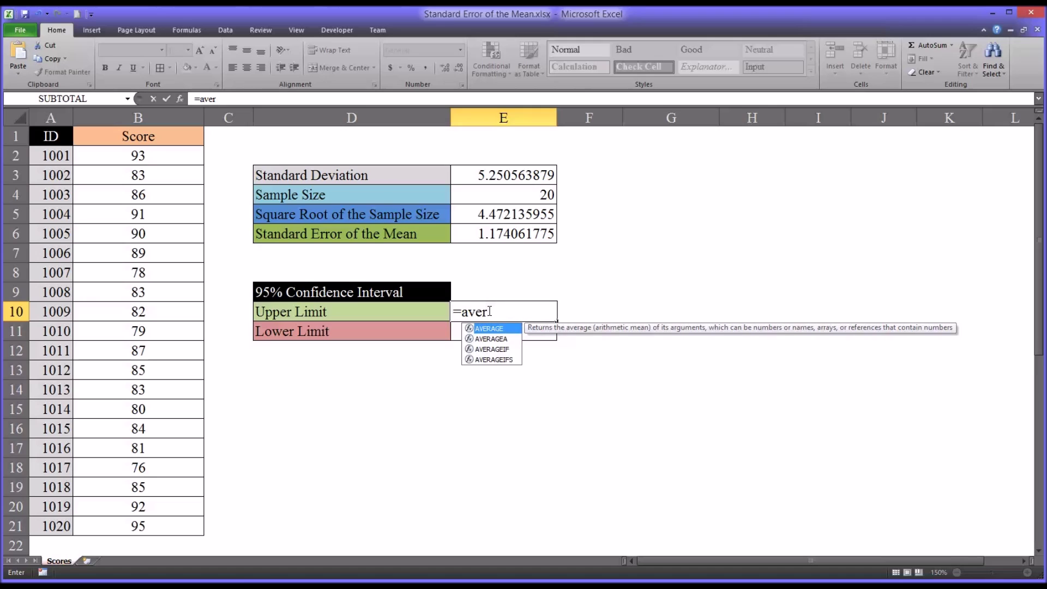
pyautogui.press('Tab')
pyautogui.moveTo(142, 156); pyautogui.dragTo(145, 530)
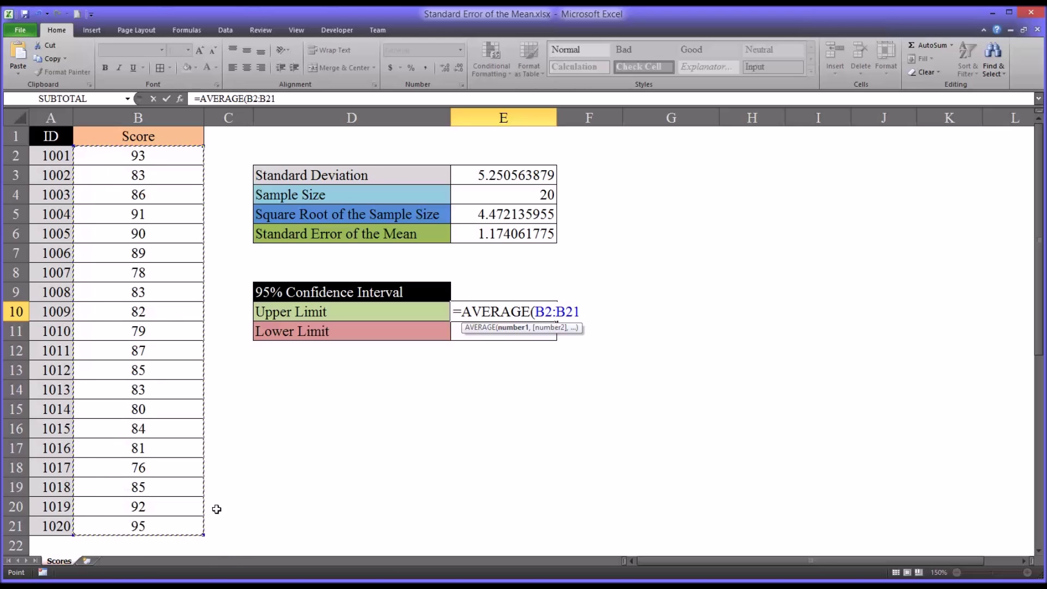
pyautogui.write(')')
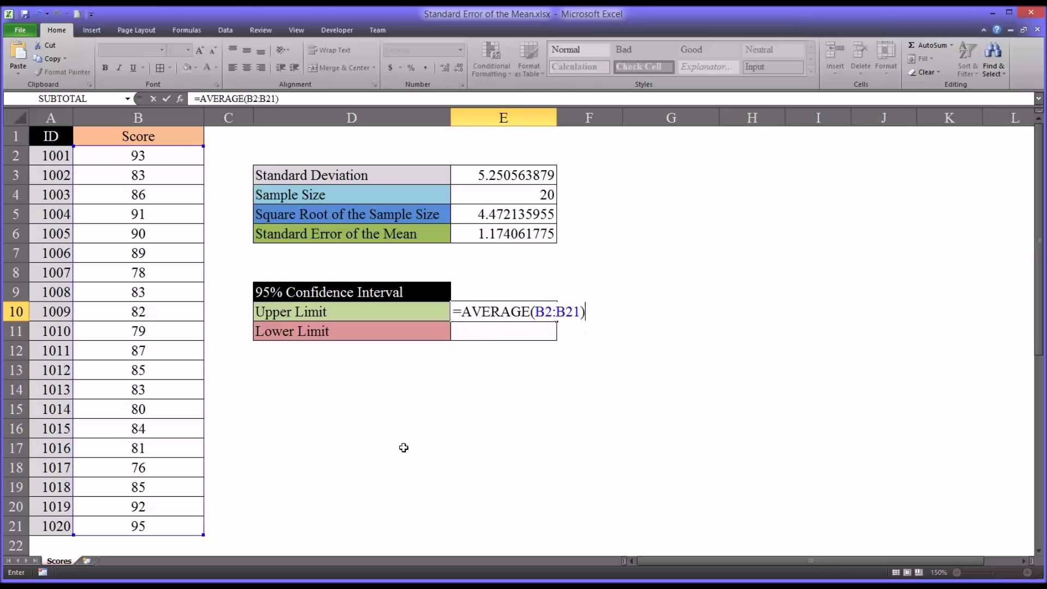
# Complete the E10 formula by adding the standard error of the mean multiplied by 1.96, +(E6*1.96).
pyautogui.write('+(')
pyautogui.click(484, 236)
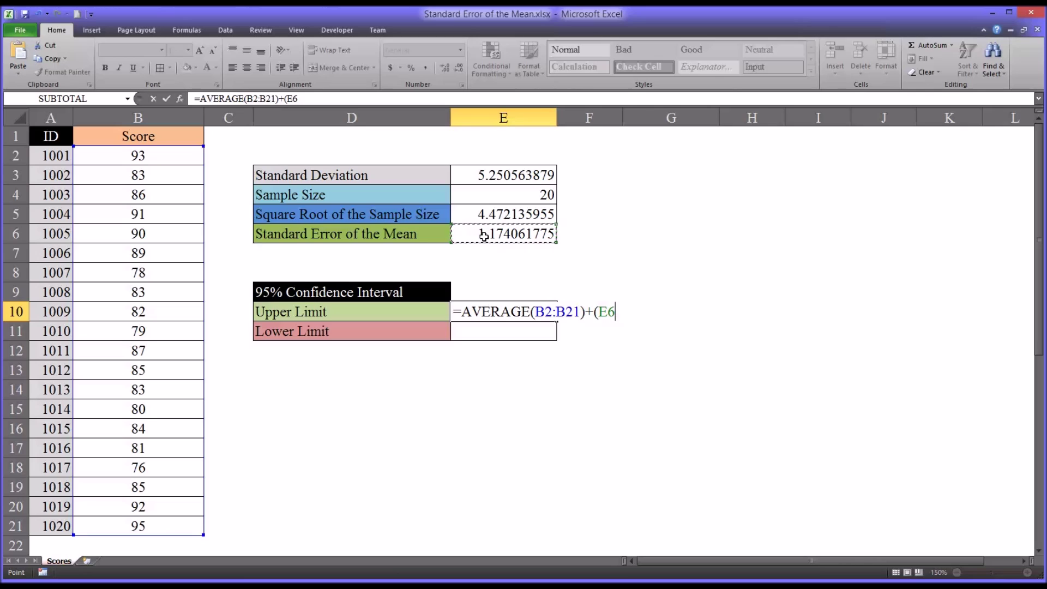
pyautogui.write('*1.96)')
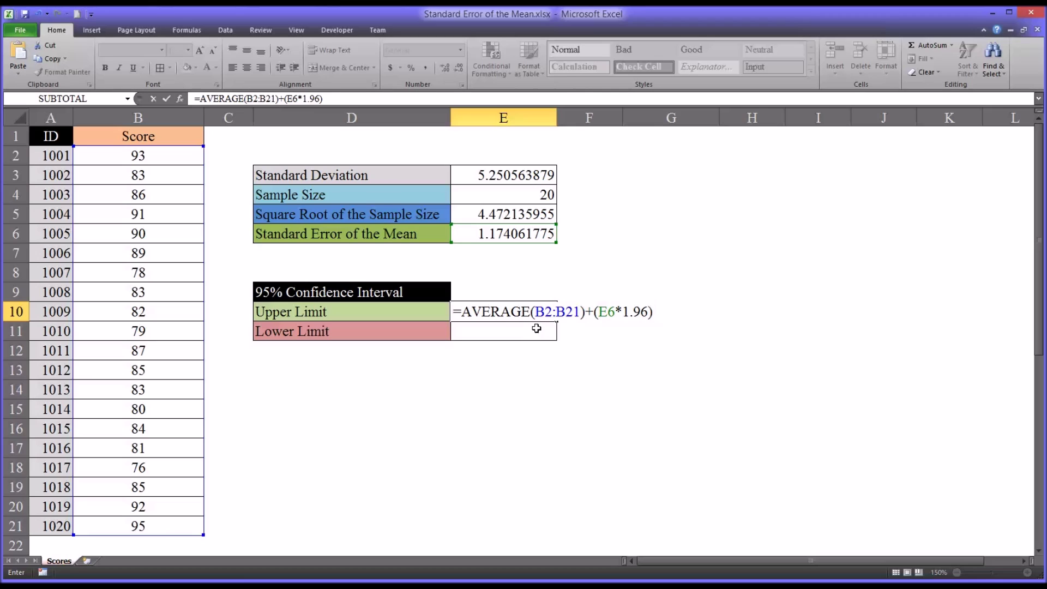
pyautogui.press('Return')
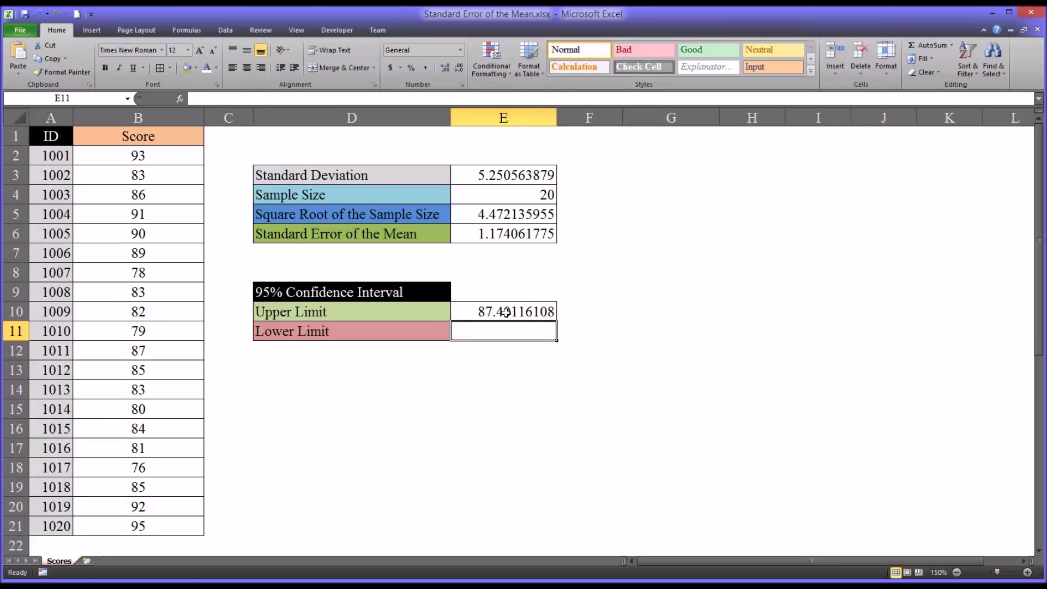
# Make the references in the upper limit formula absolute, so that E10 reads =AVERAGE($B$2:$B$21)+($E$6*1.96).
pyautogui.click(506, 312)
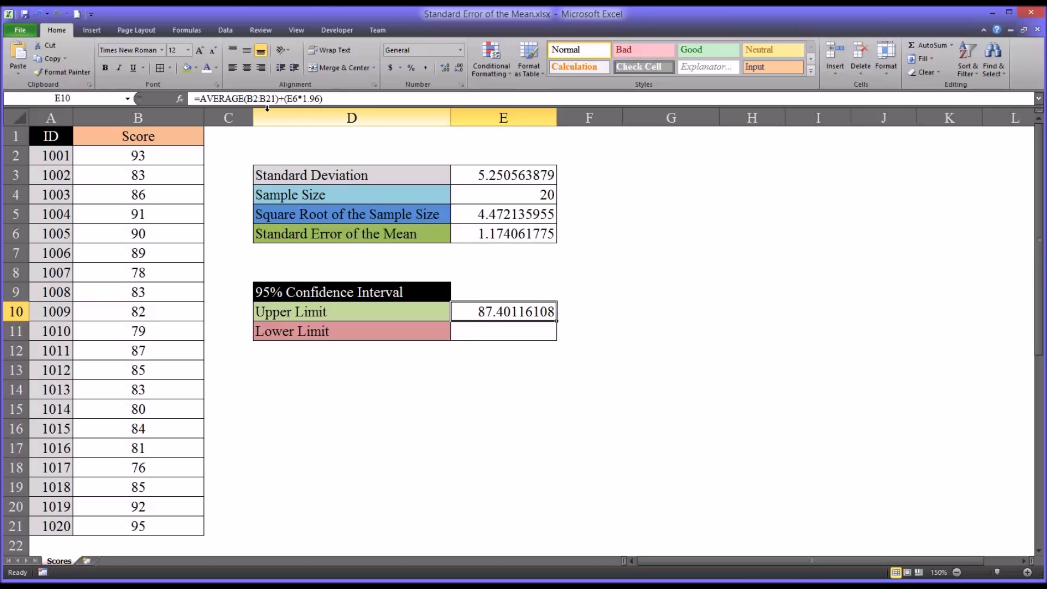
pyautogui.click(255, 97)
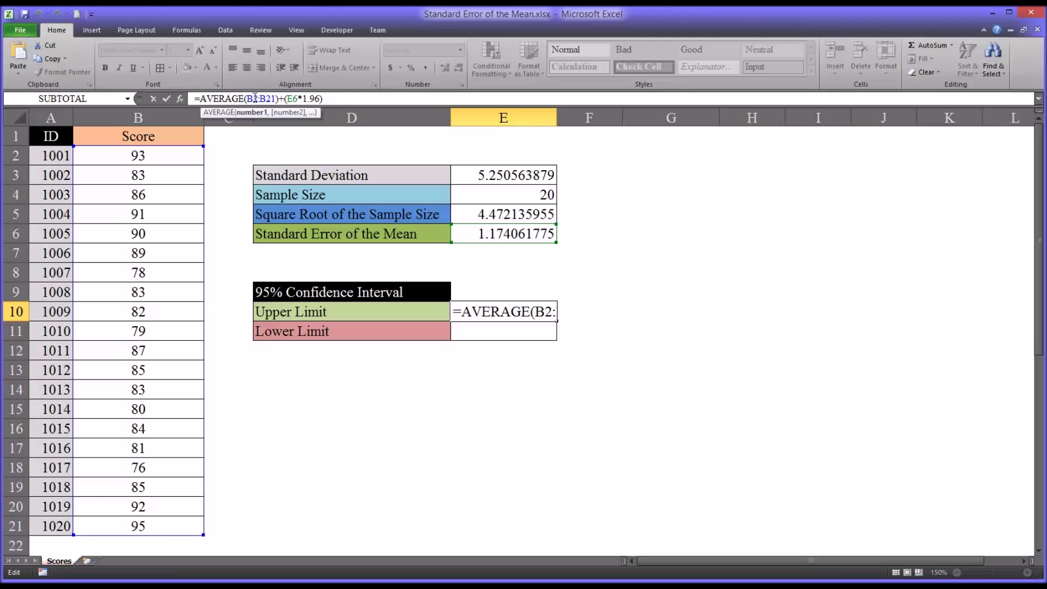
pyautogui.press('F4')
pyautogui.click(275, 98)
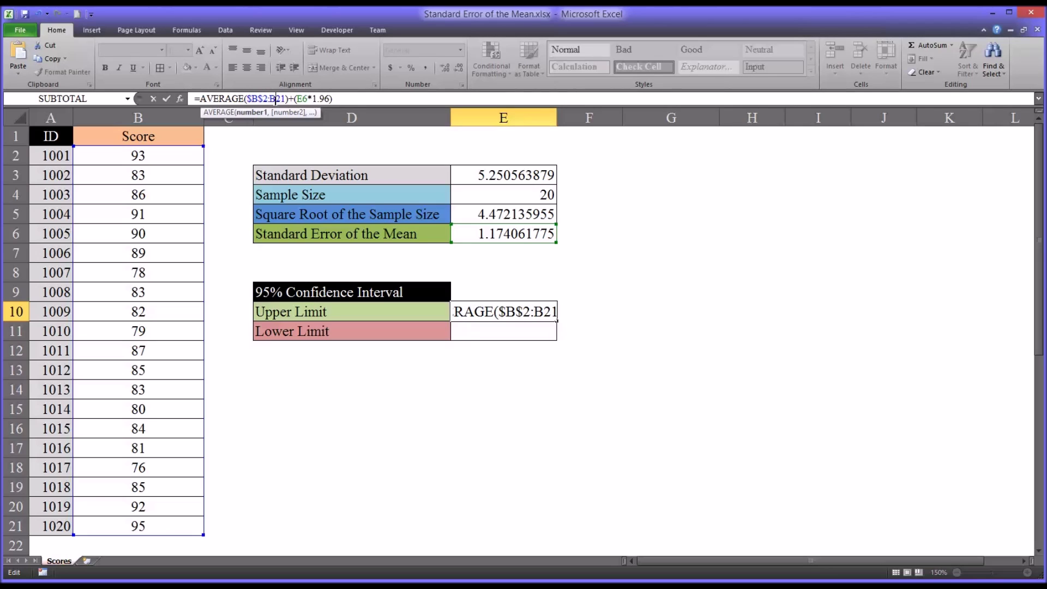
pyautogui.press('F4')
pyautogui.click(312, 99)
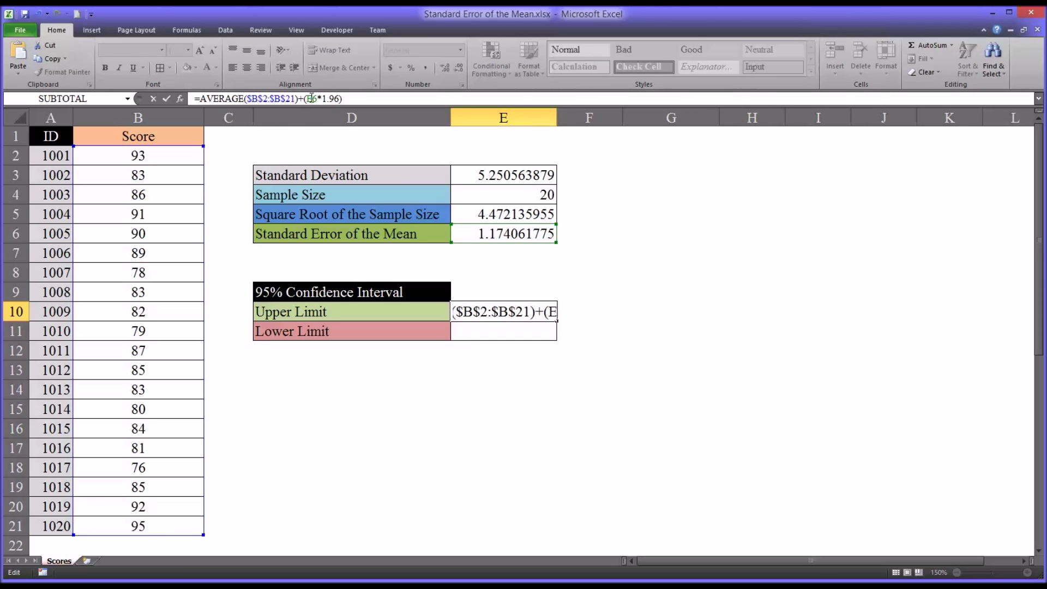
pyautogui.press('F4')
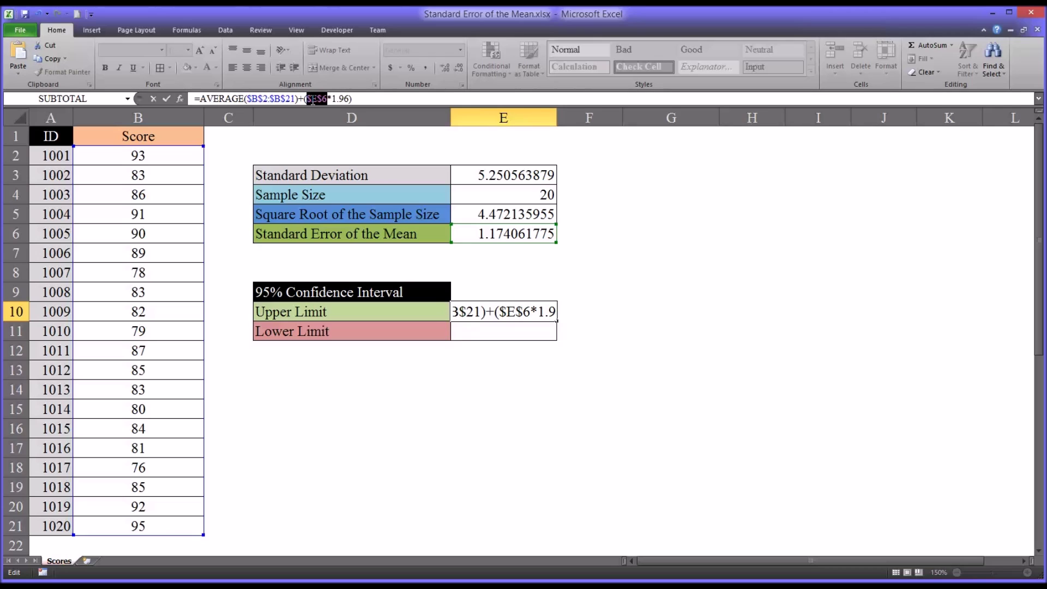
pyautogui.press('Return')
pyautogui.press('Up')
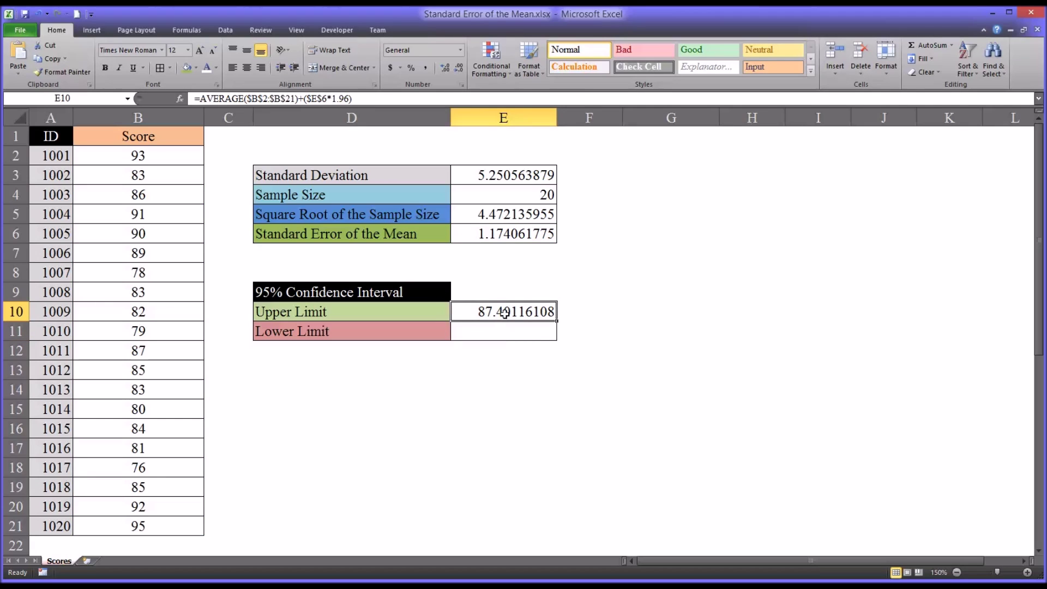
# Copy the upper limit formula down to E11 and change its plus to a minus, giving =AVERAGE($B$2:$B$21)-($E$6*1.96).
pyautogui.moveTo(558, 321); pyautogui.dragTo(555, 334)
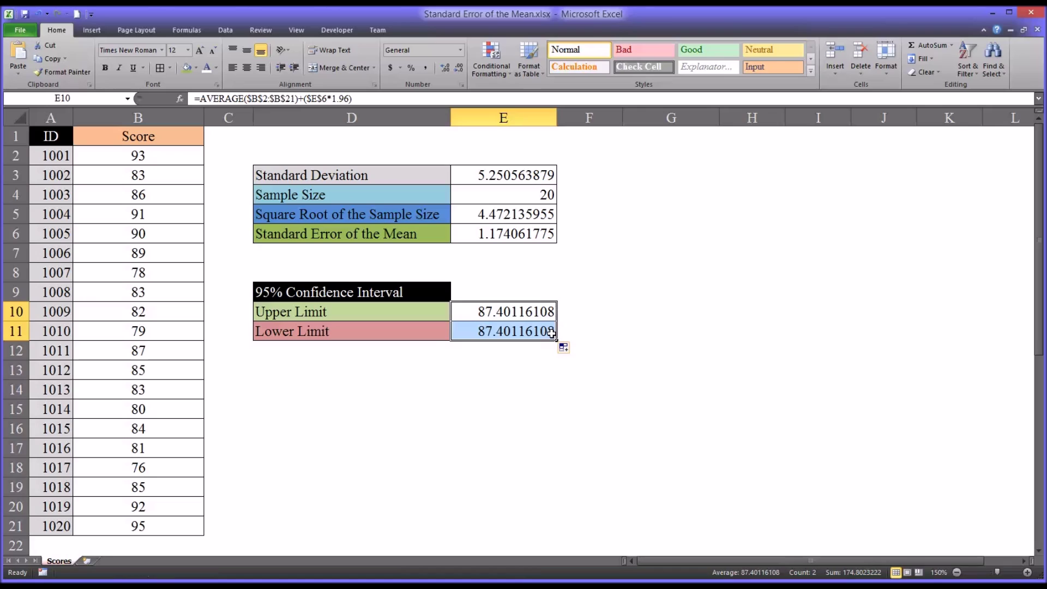
pyautogui.click(503, 332)
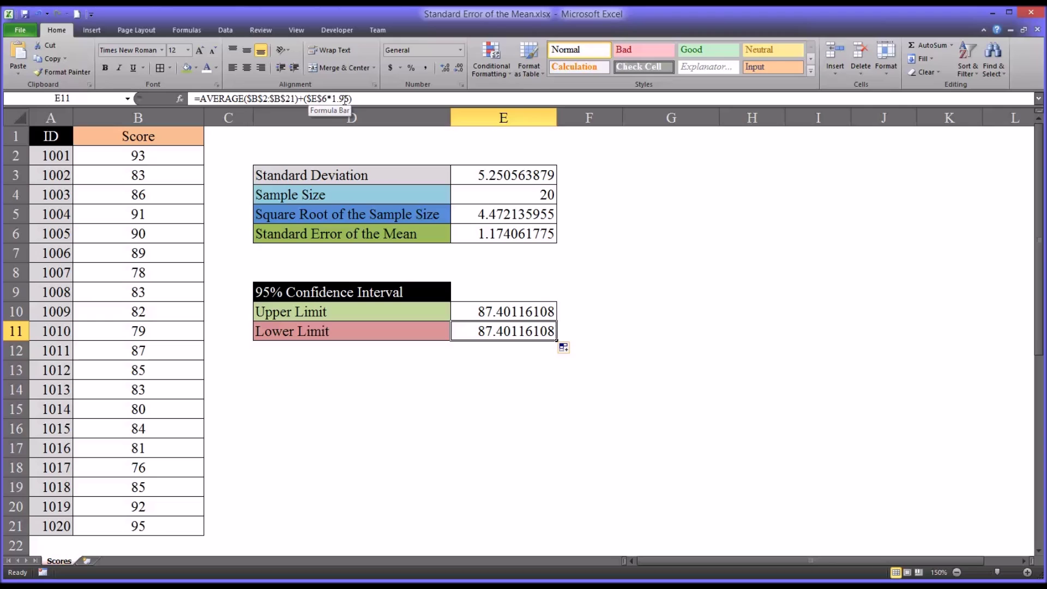
pyautogui.moveTo(304, 99); pyautogui.dragTo(300, 99)
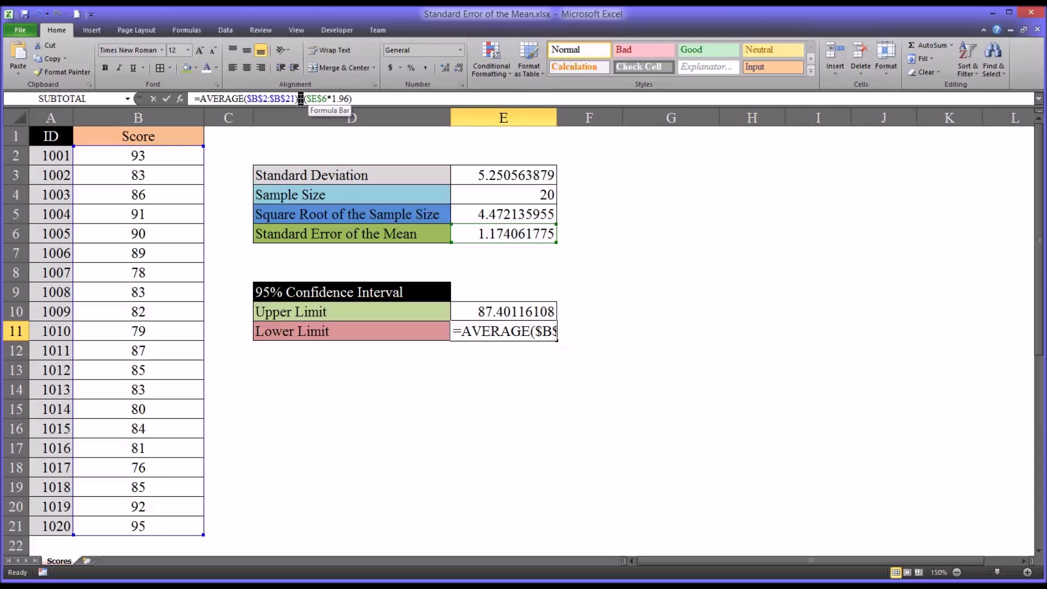
pyautogui.write('-')
pyautogui.press('Return')
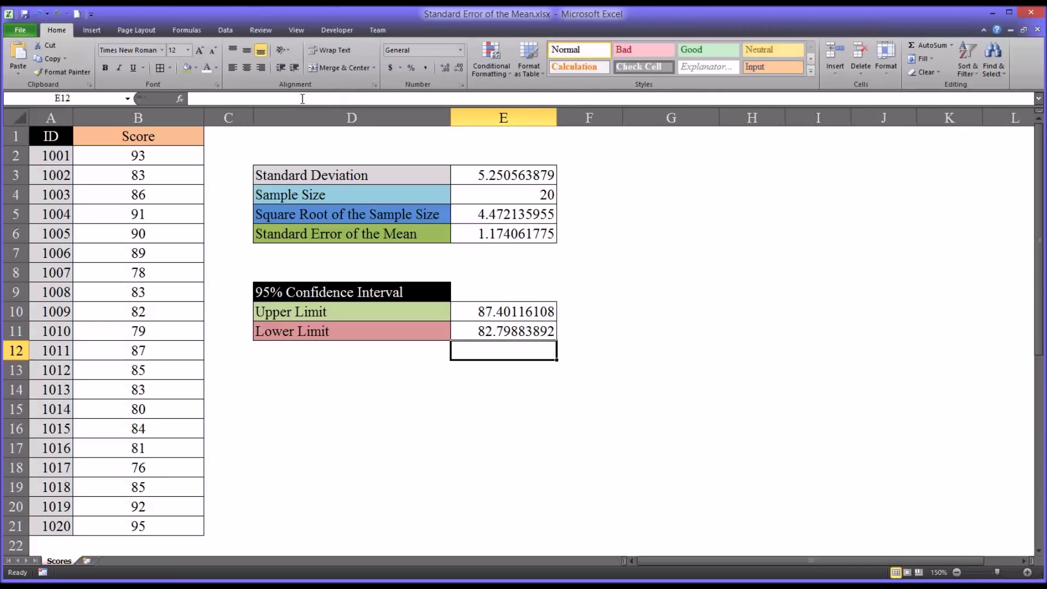
# Examine the upper and lower confidence limits in E10:E11 together with the scores in B2:B21.
pyautogui.click(476, 330)
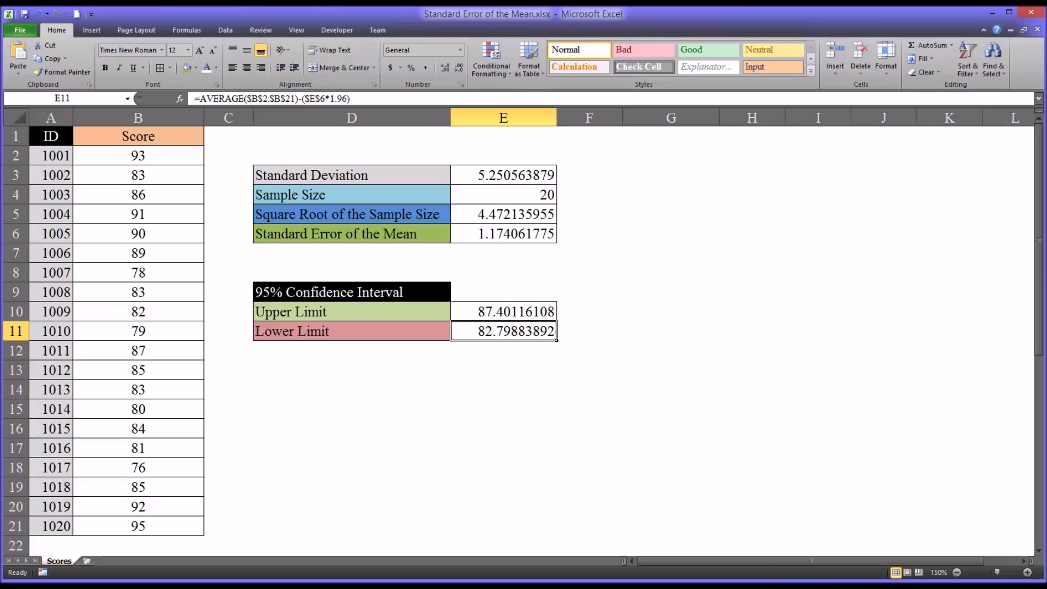
pyautogui.moveTo(485, 311); pyautogui.dragTo(484, 327)
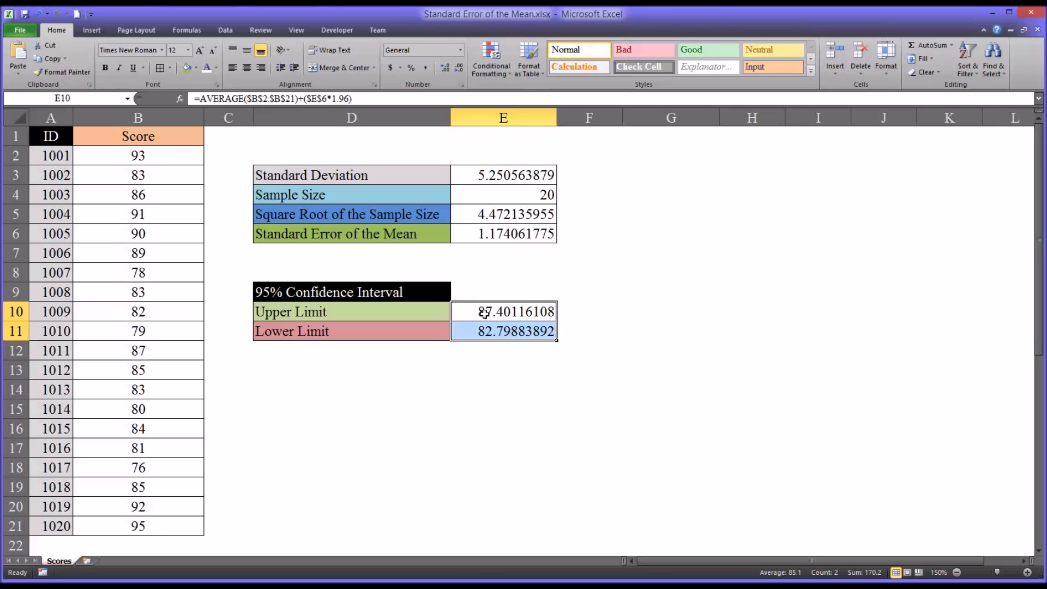
pyautogui.click(173, 166)
pyautogui.moveTo(173, 166); pyautogui.dragTo(164, 528)
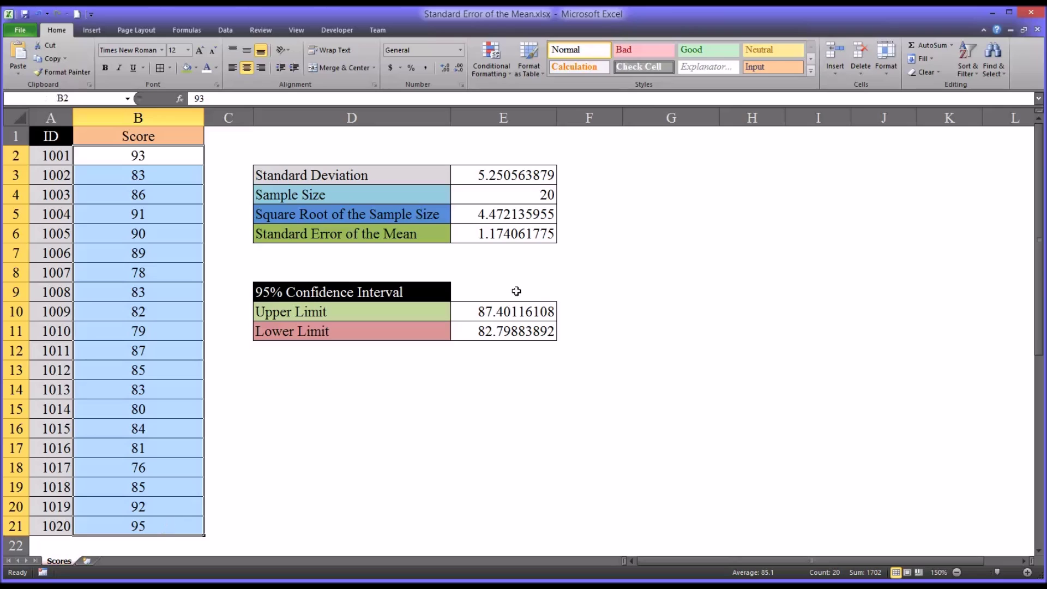
pyautogui.click(485, 315)
pyautogui.click(470, 333)
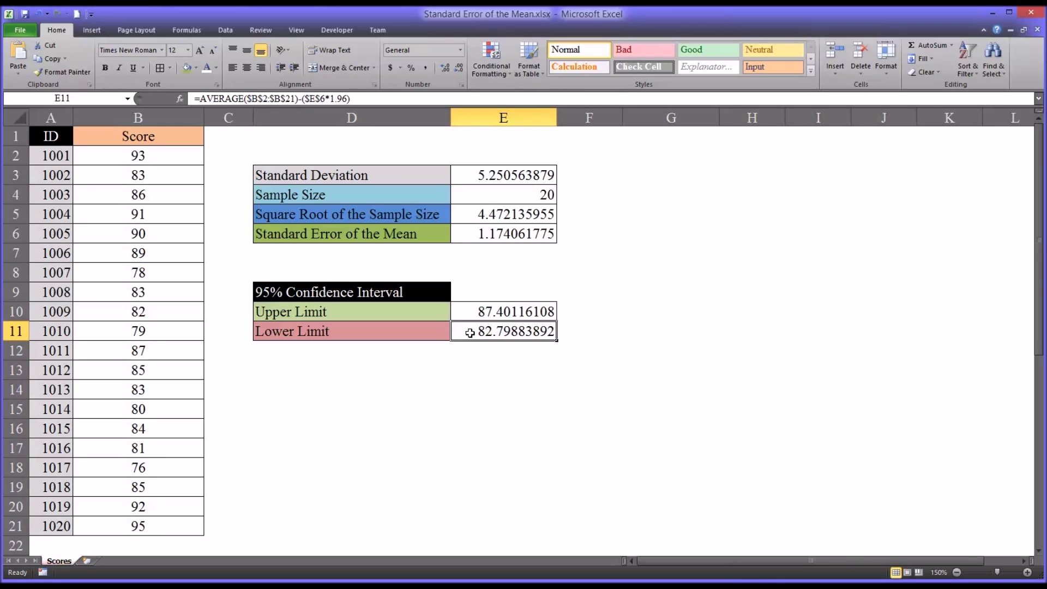
pyautogui.click(479, 314)
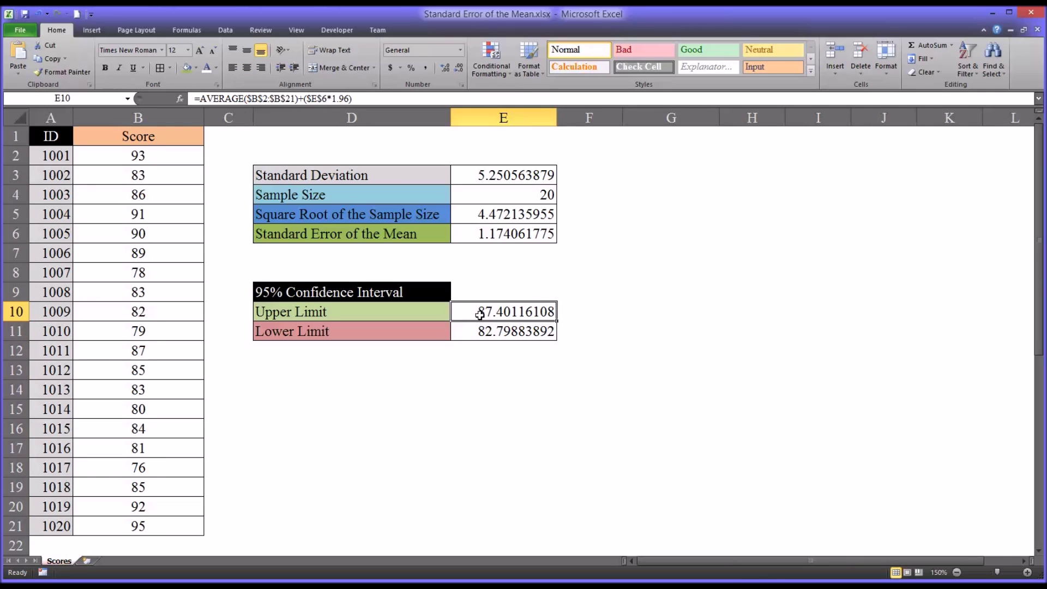
pyautogui.click(472, 334)
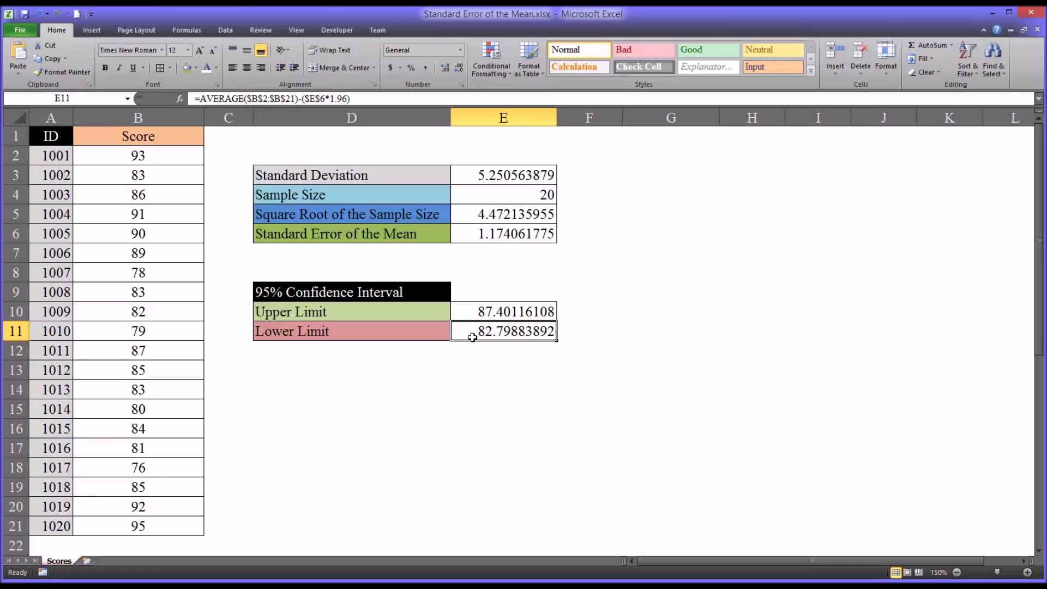